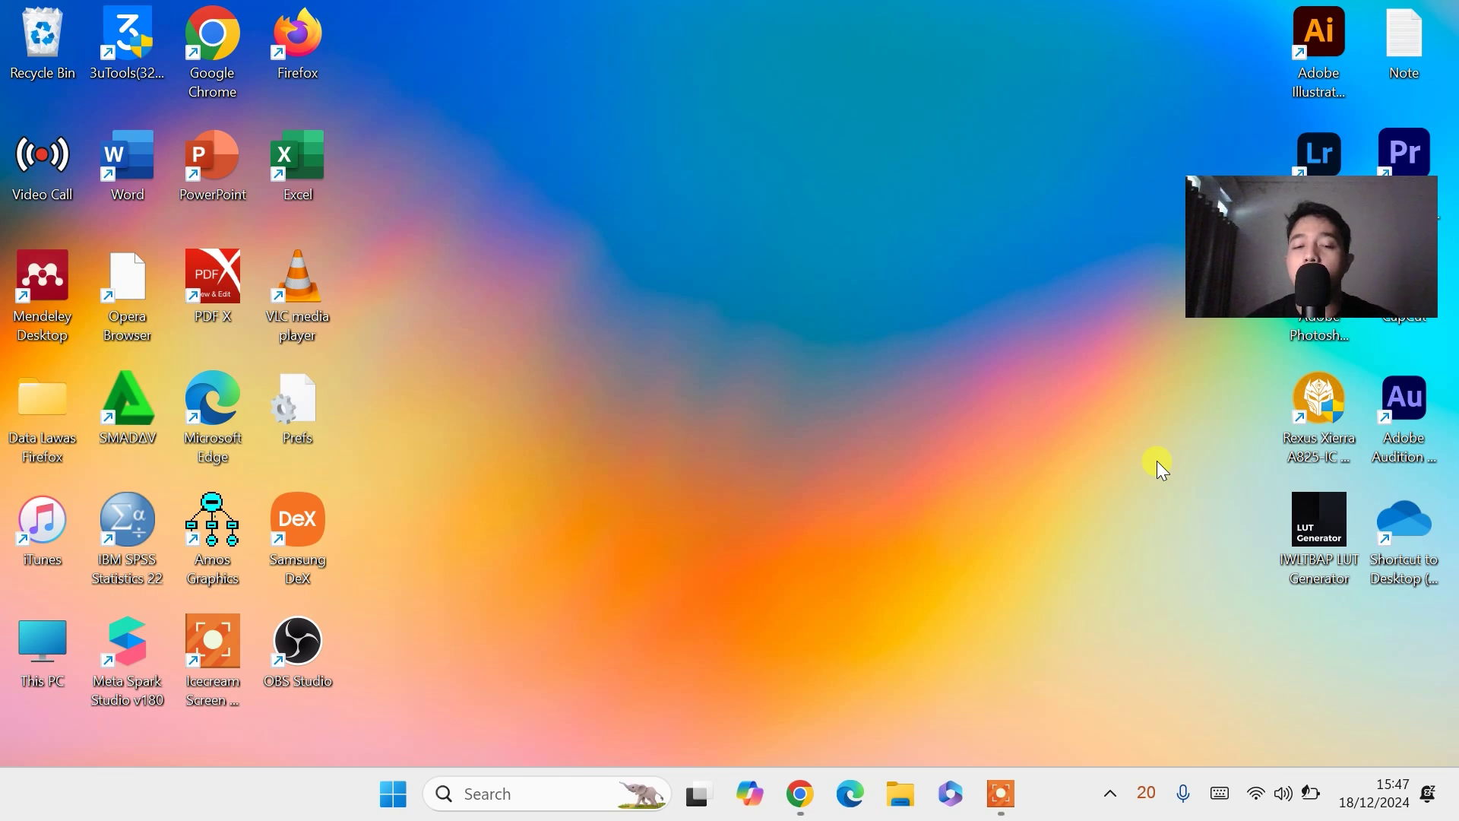
Step: Open the Run dialog and run the dxdiag command
right_click(393, 793)
left_click(306, 654)
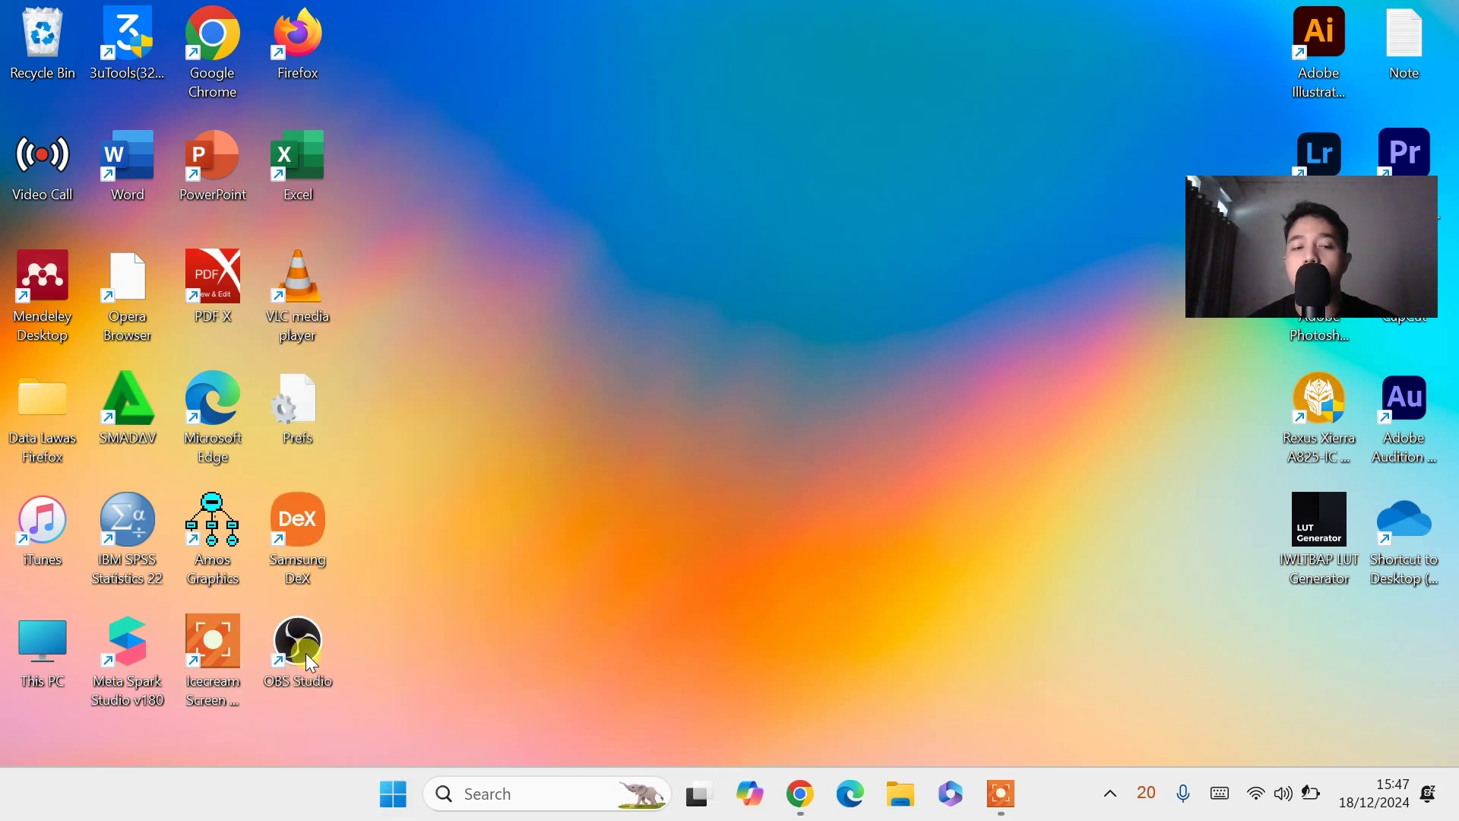
left_click(276, 637)
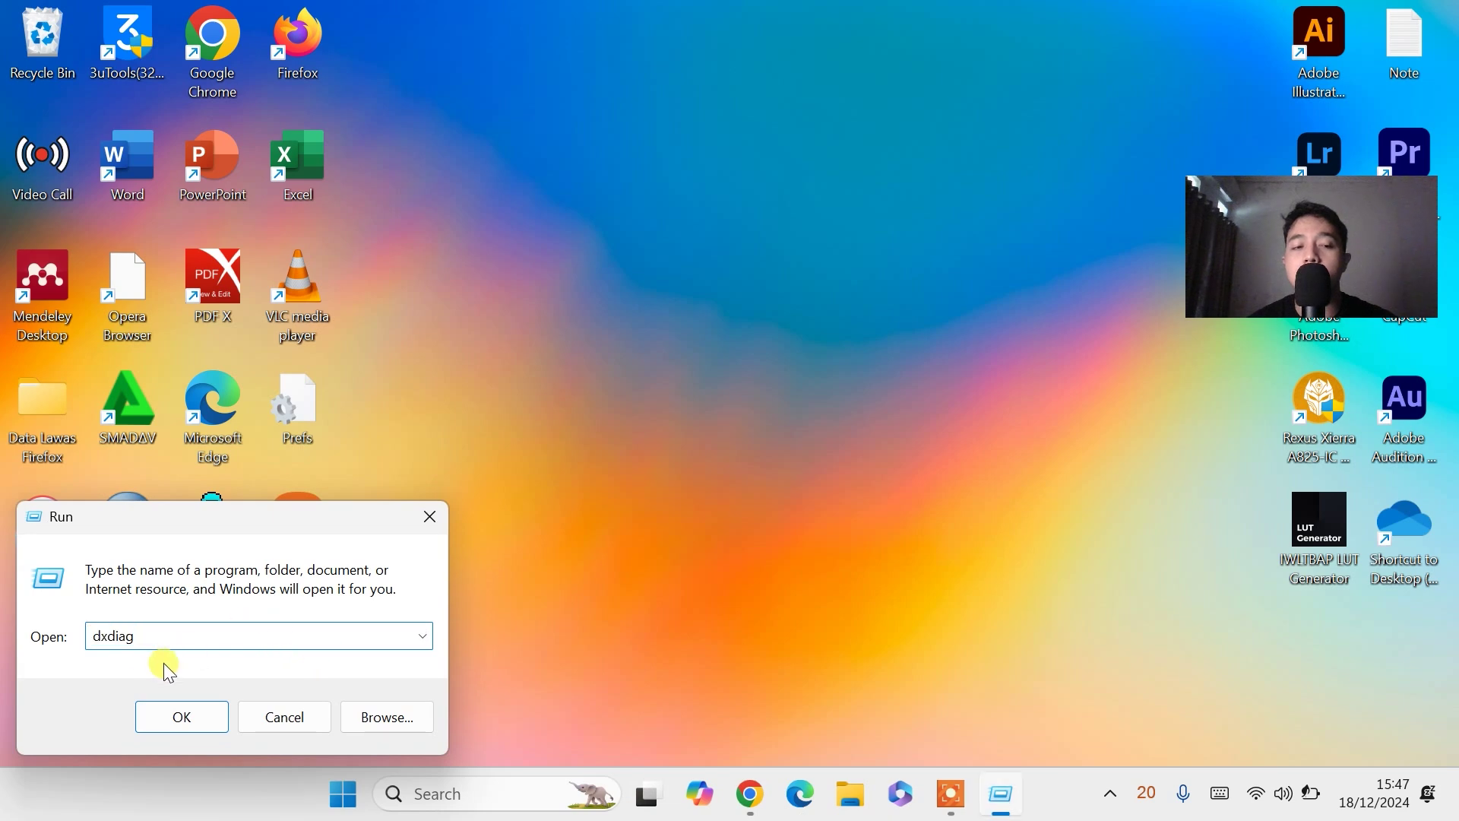
left_click(198, 716)
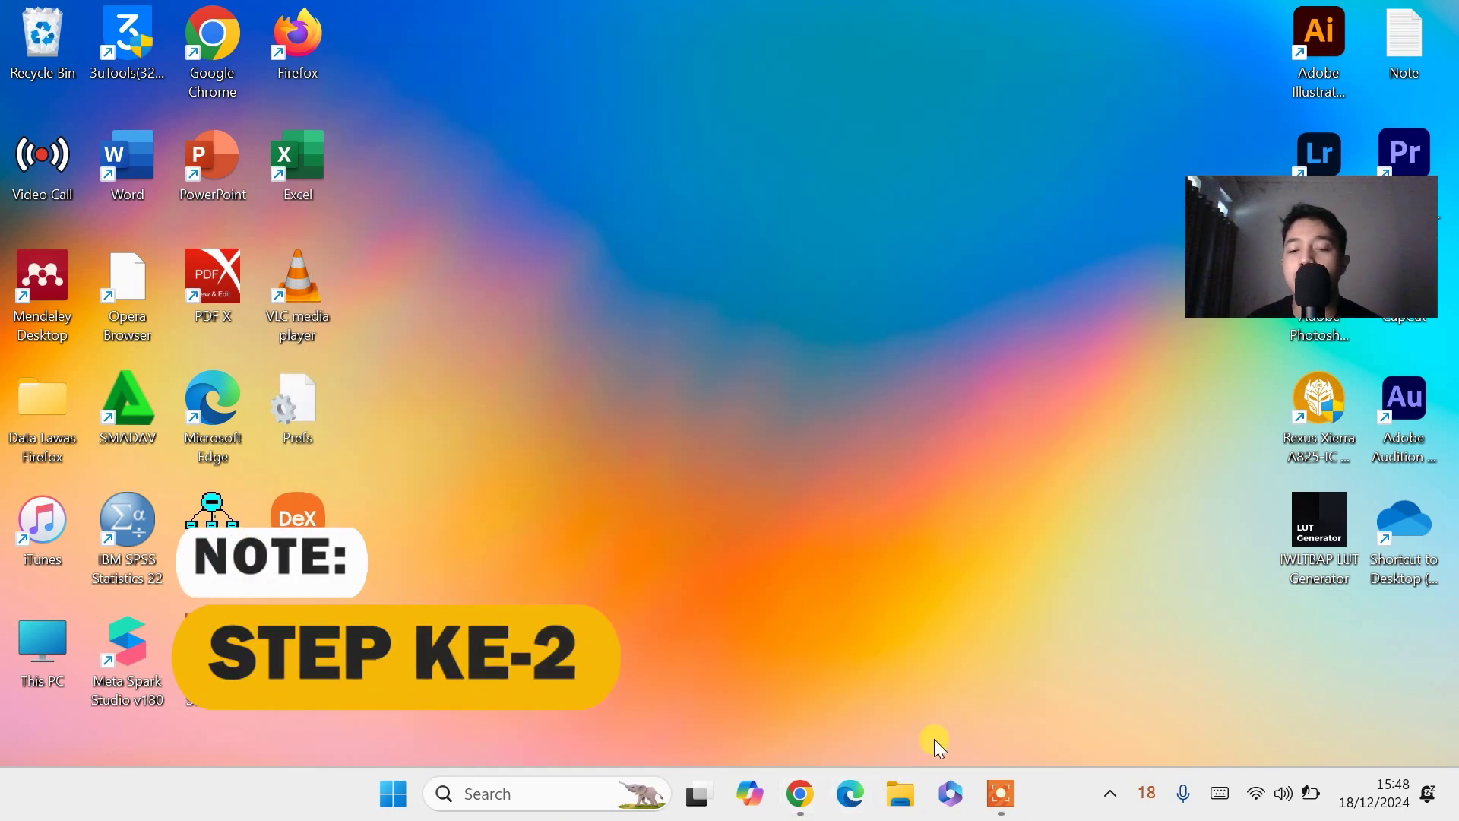
Step: Open a File Explorer window on This PC and minimize it to return to the desktop
left_click(899, 796)
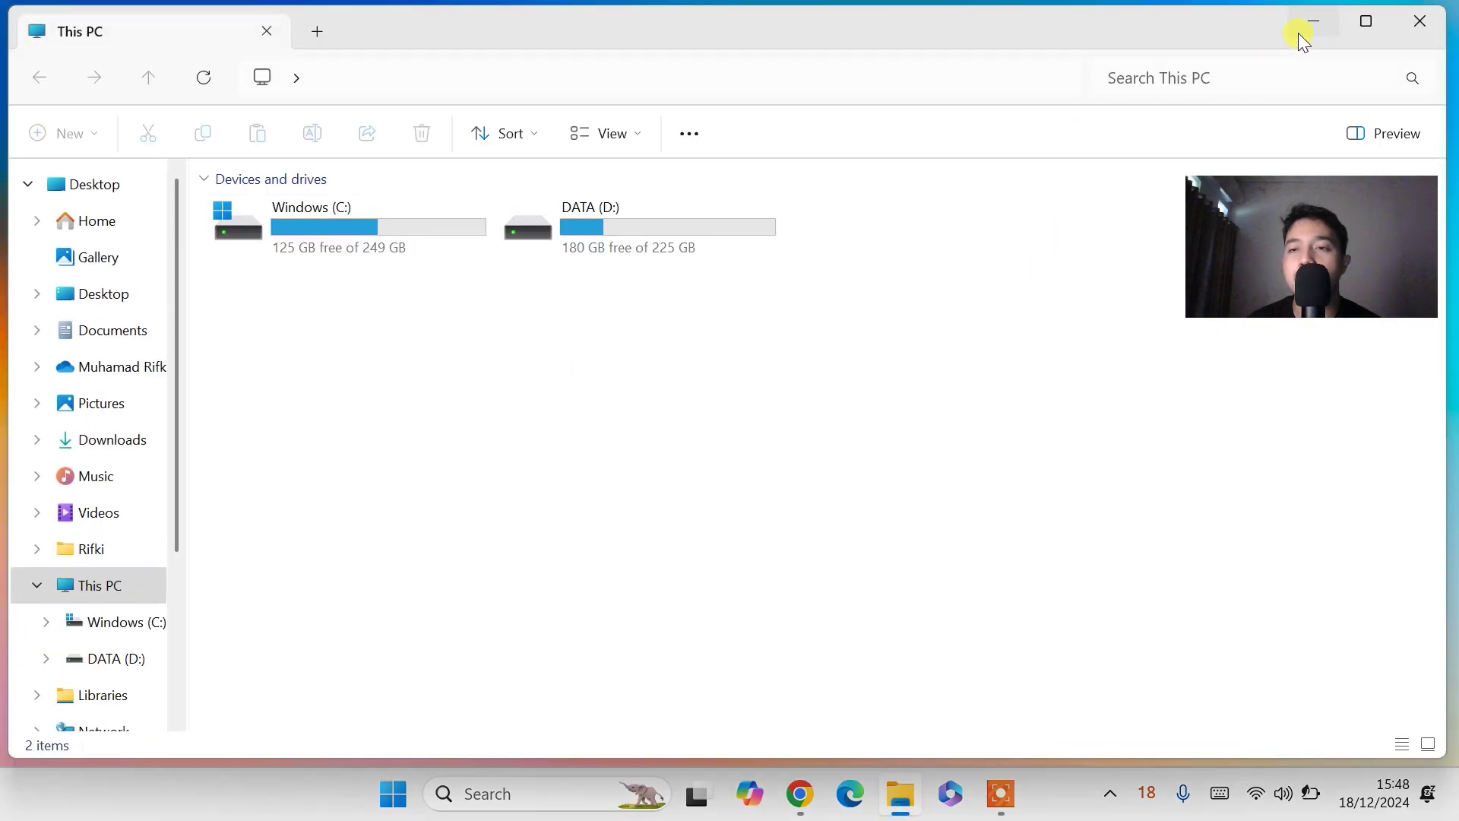
double_click(1302, 31)
key("super+d")
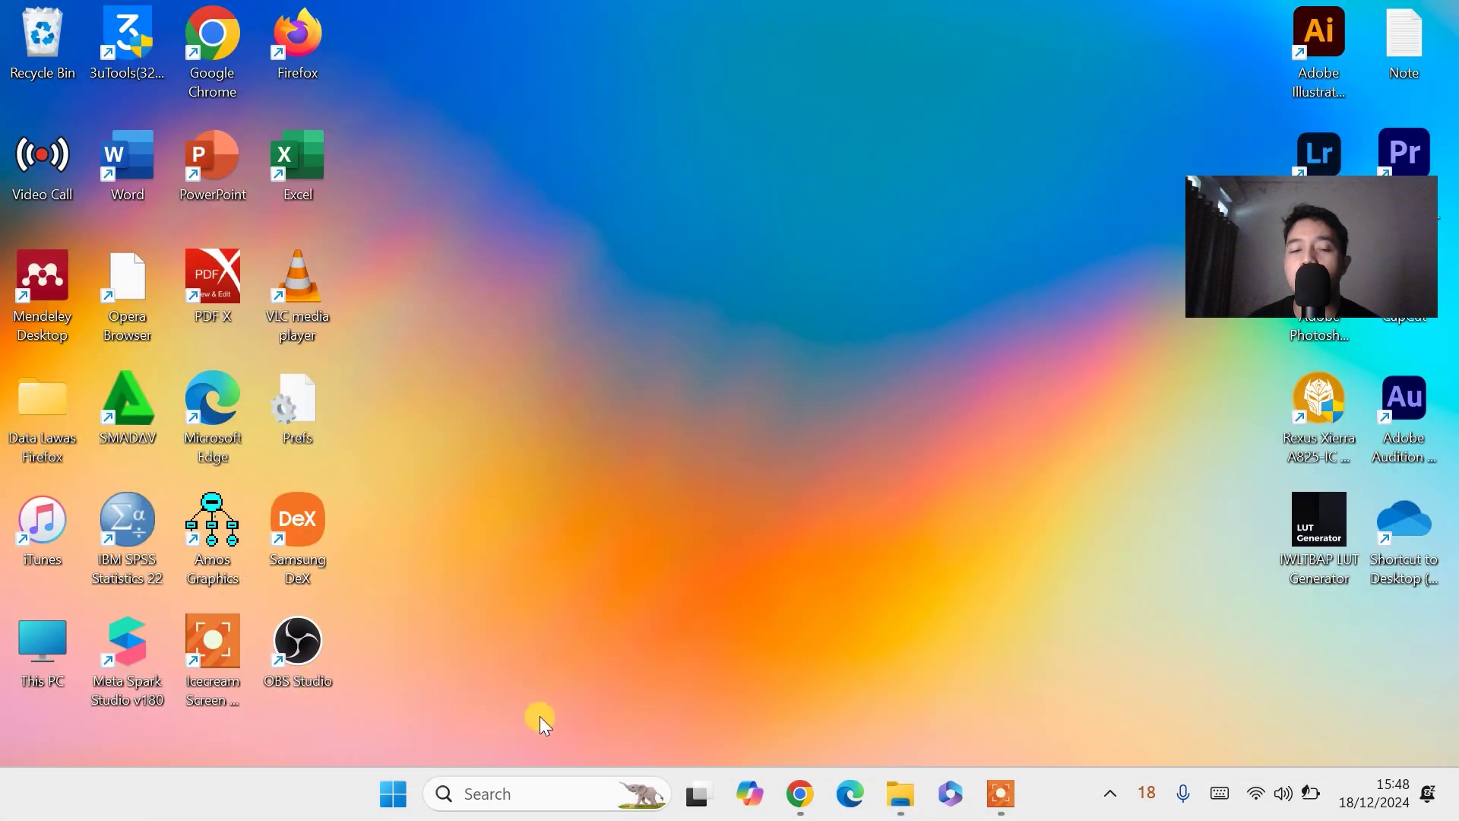
Step: Search Windows for Task Manager, restart the Windows Explorer process in it, and close Task Manager
left_click(535, 790)
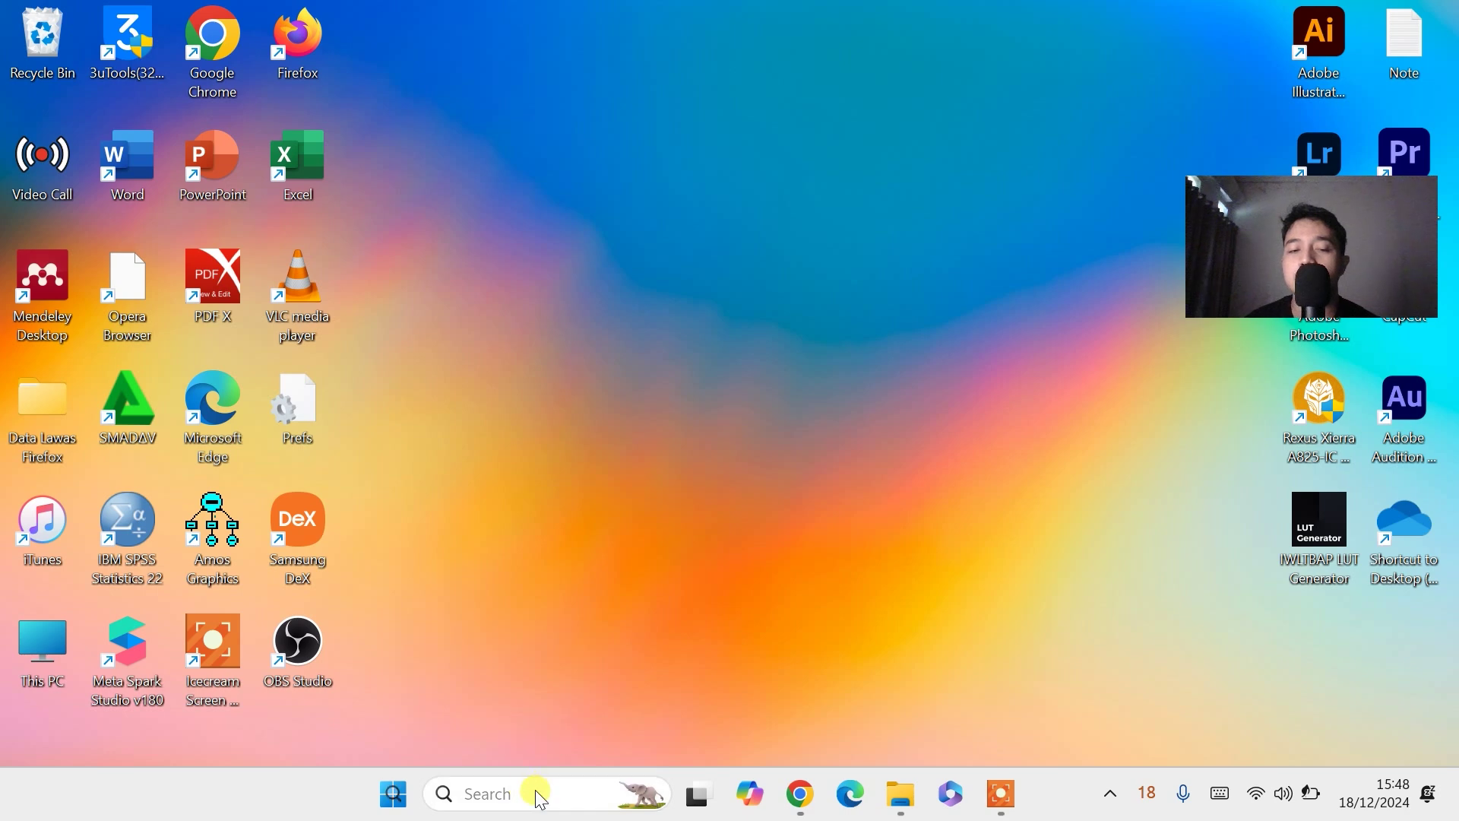
type("task mana")
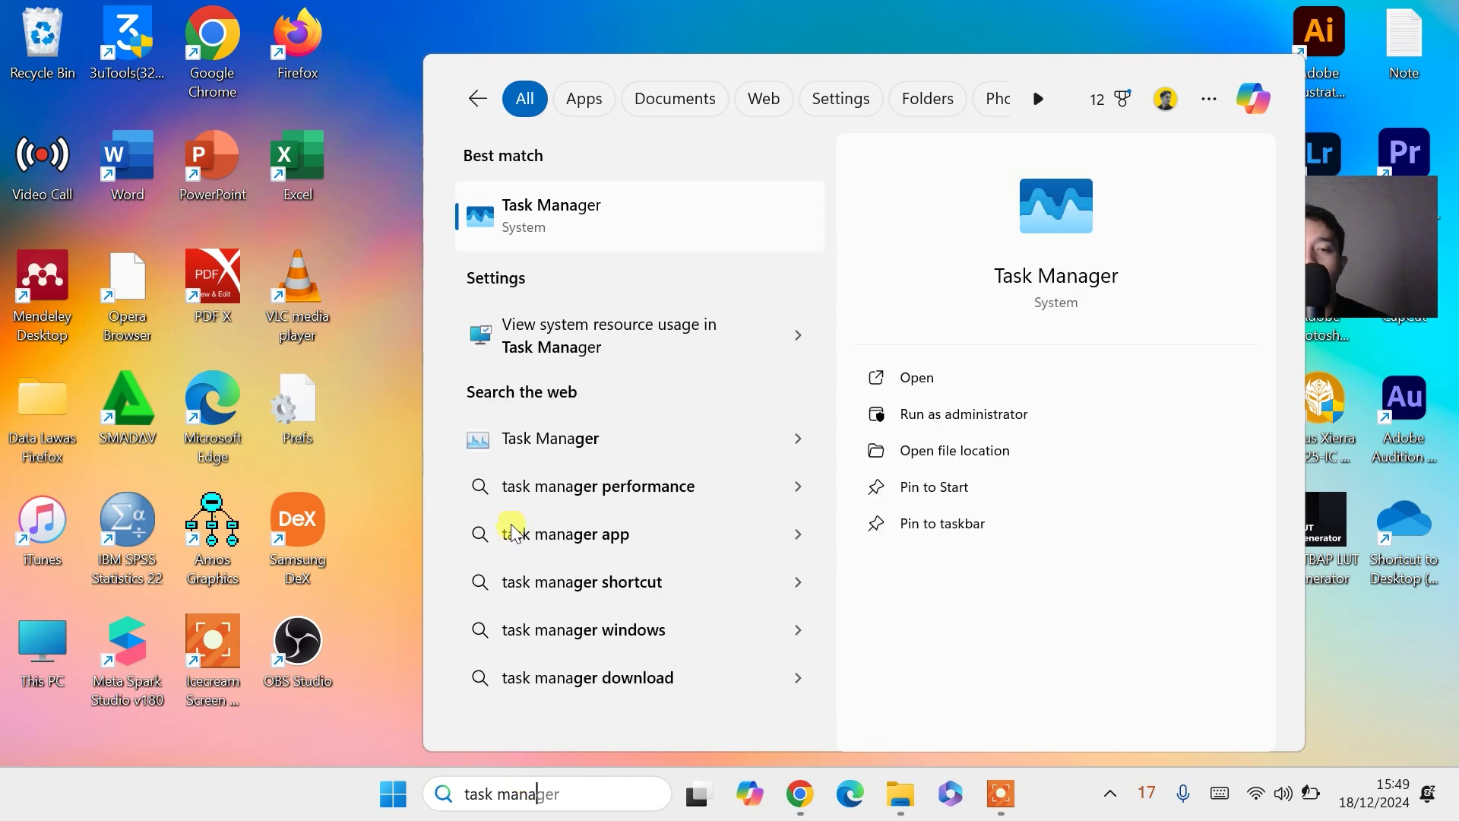
left_click(547, 224)
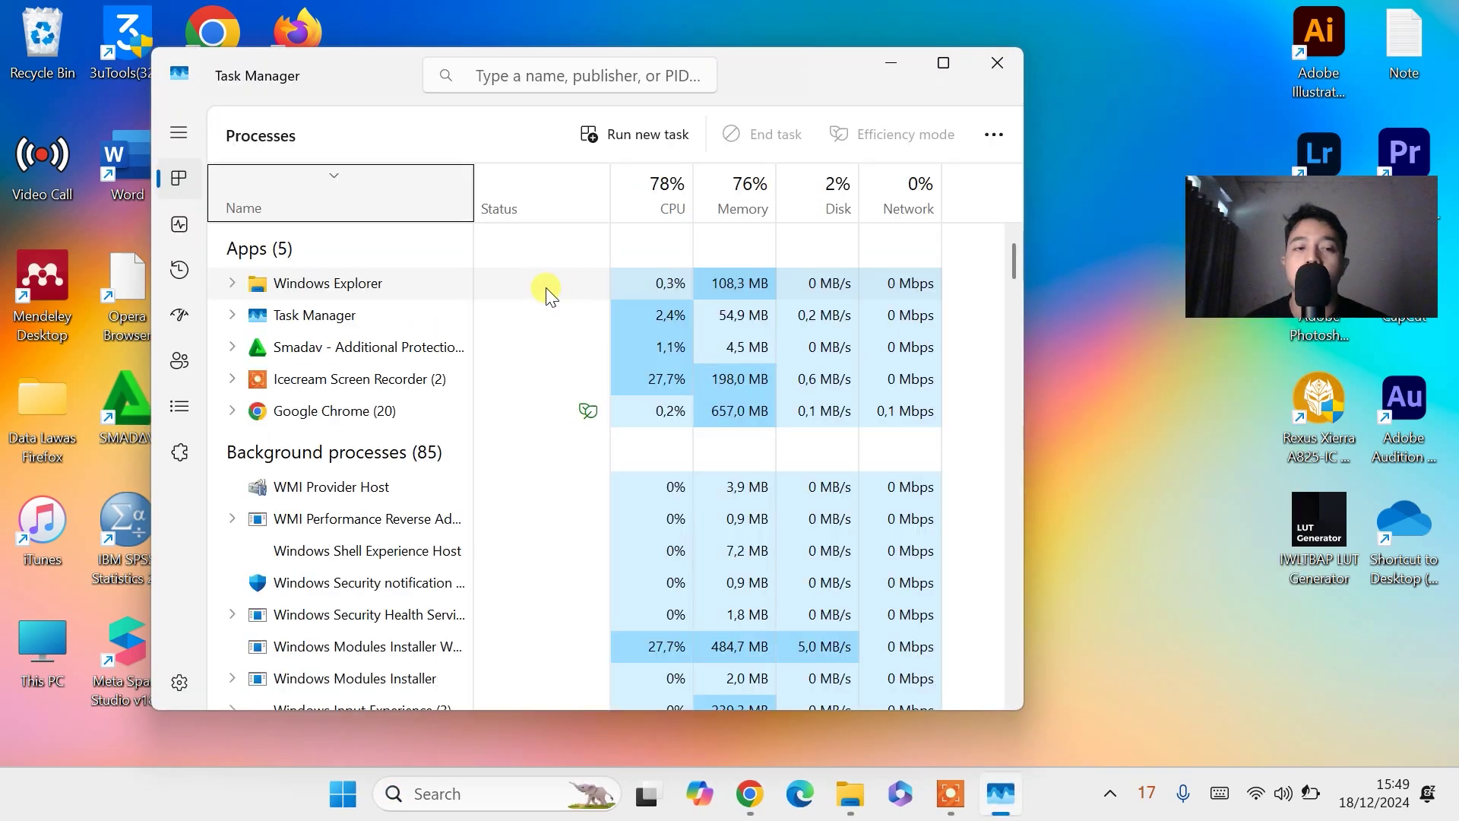
right_click(320, 286)
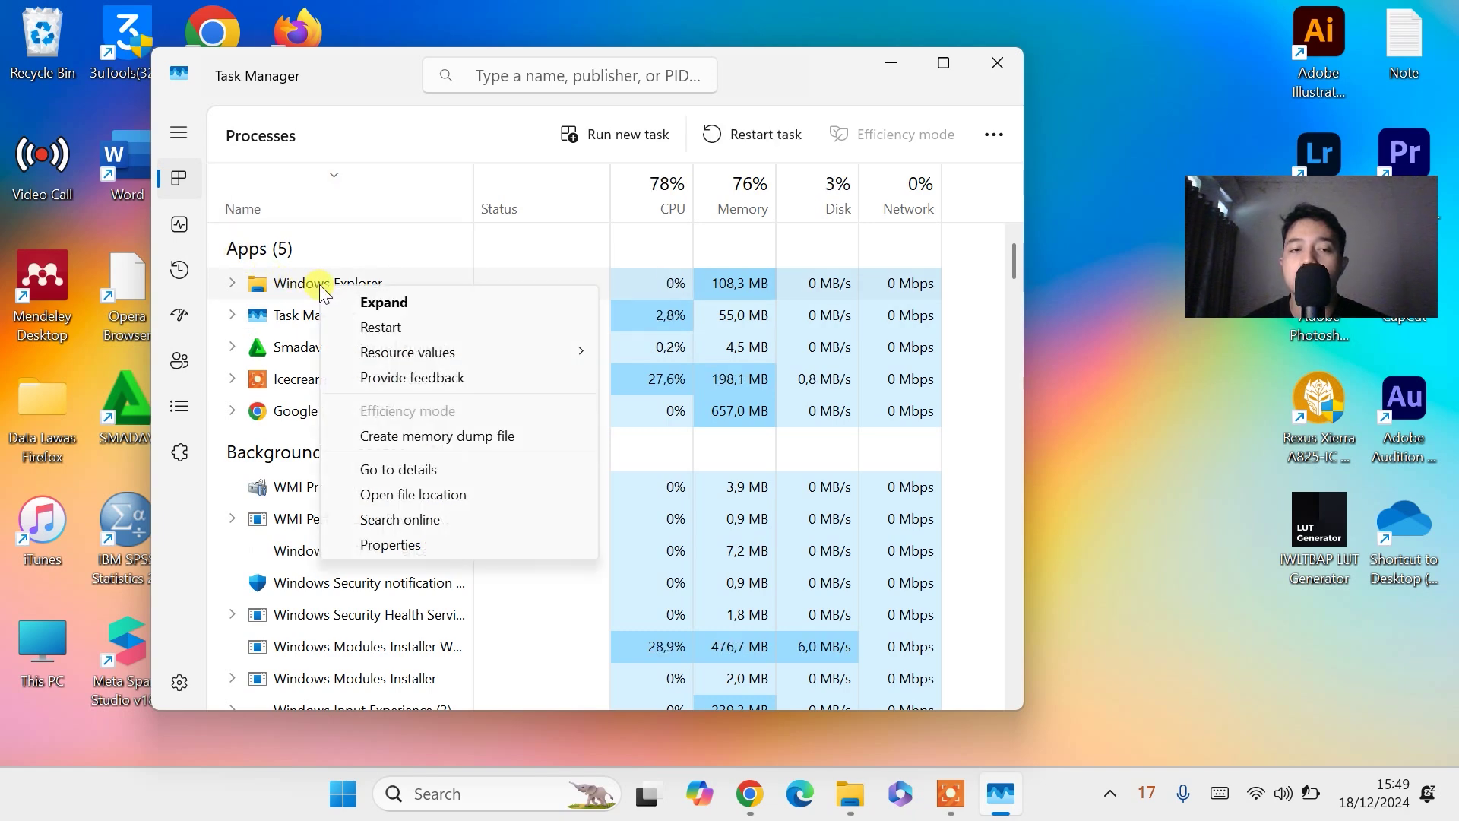
left_click(384, 326)
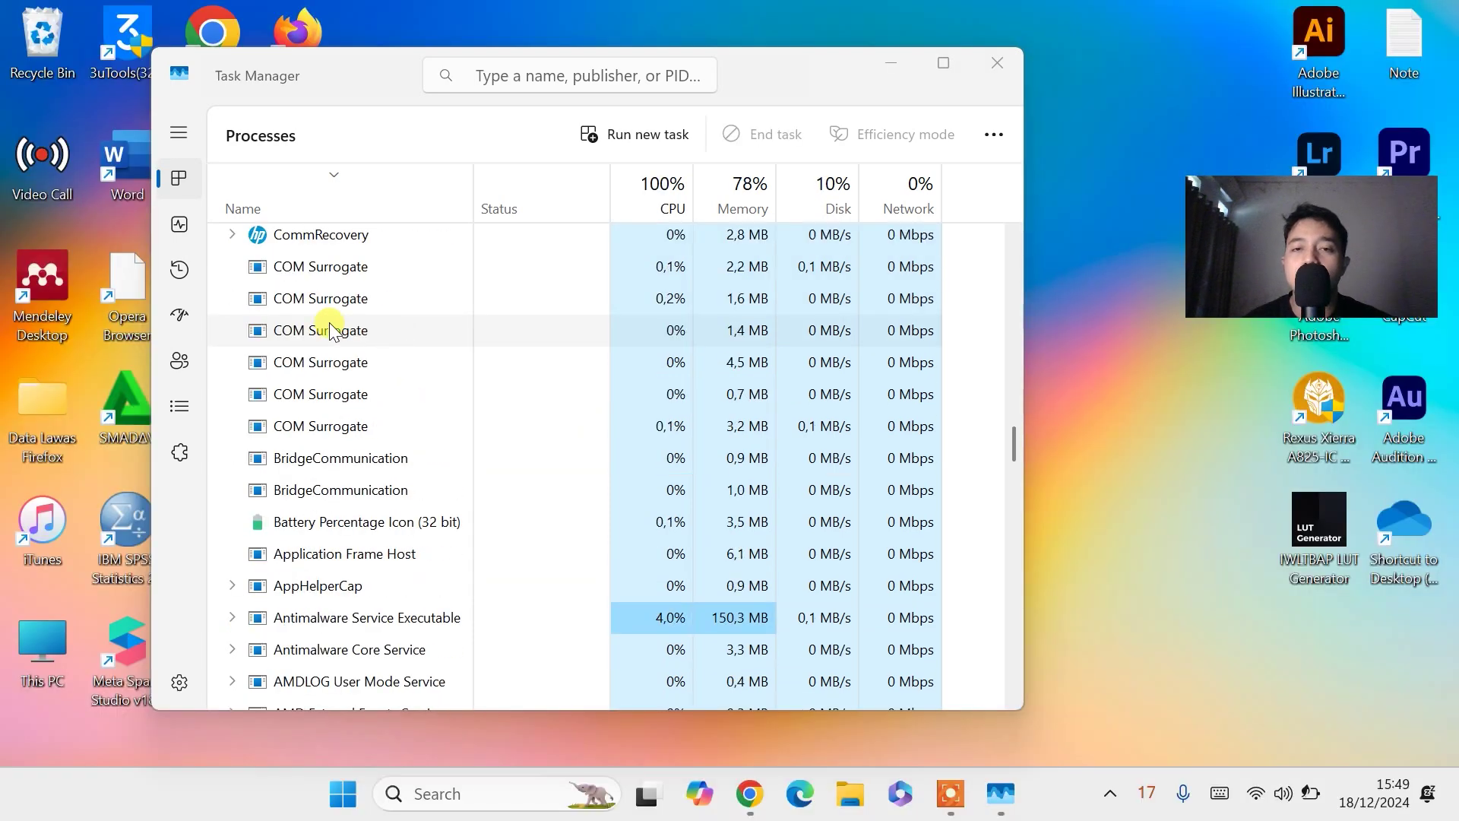
left_click(1002, 61)
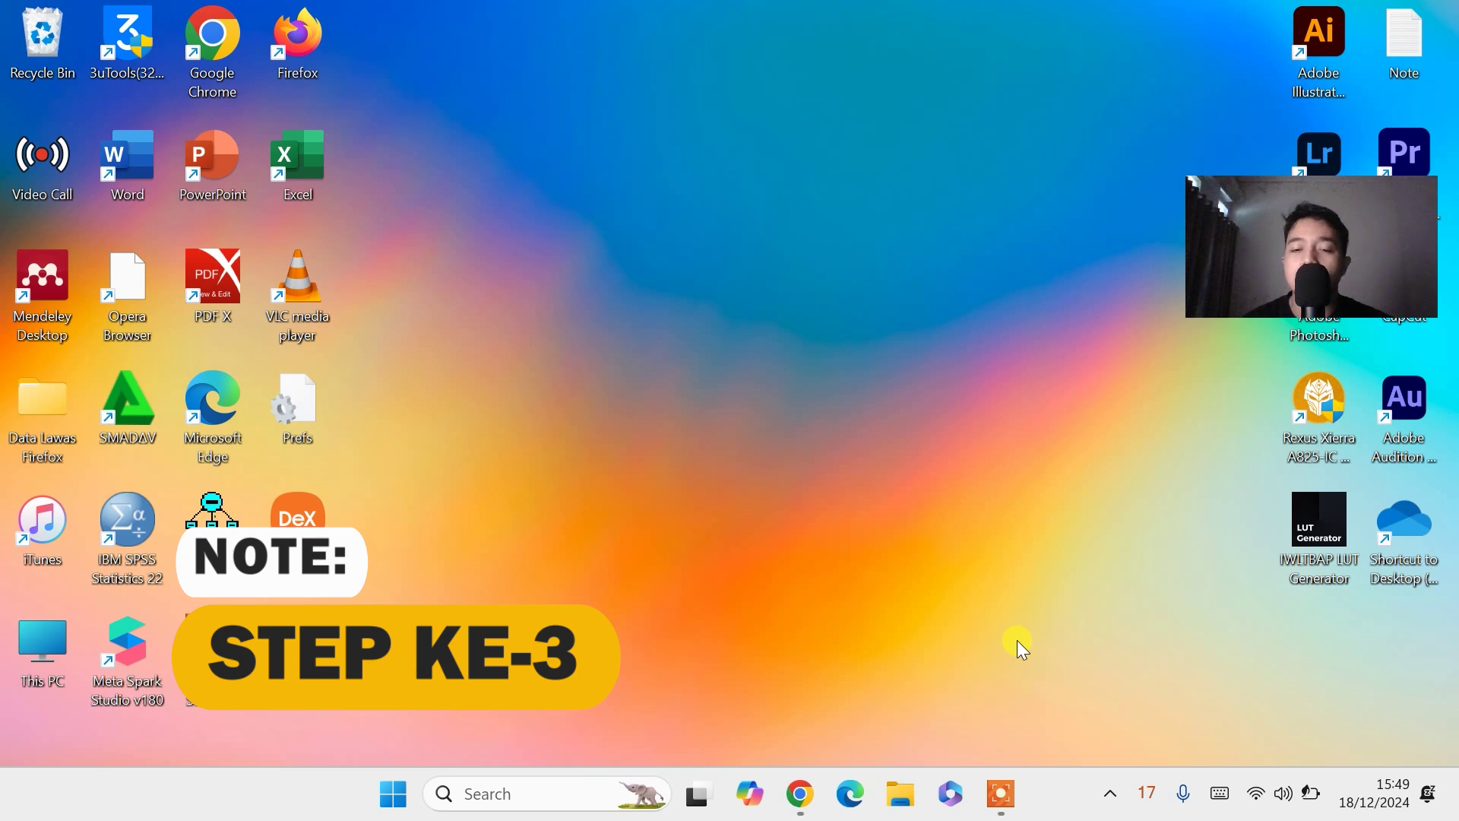
Step: Scan the Windows (C:) drive for file system errors from its properties, and close the properties and File Explorer windows
left_click(910, 810)
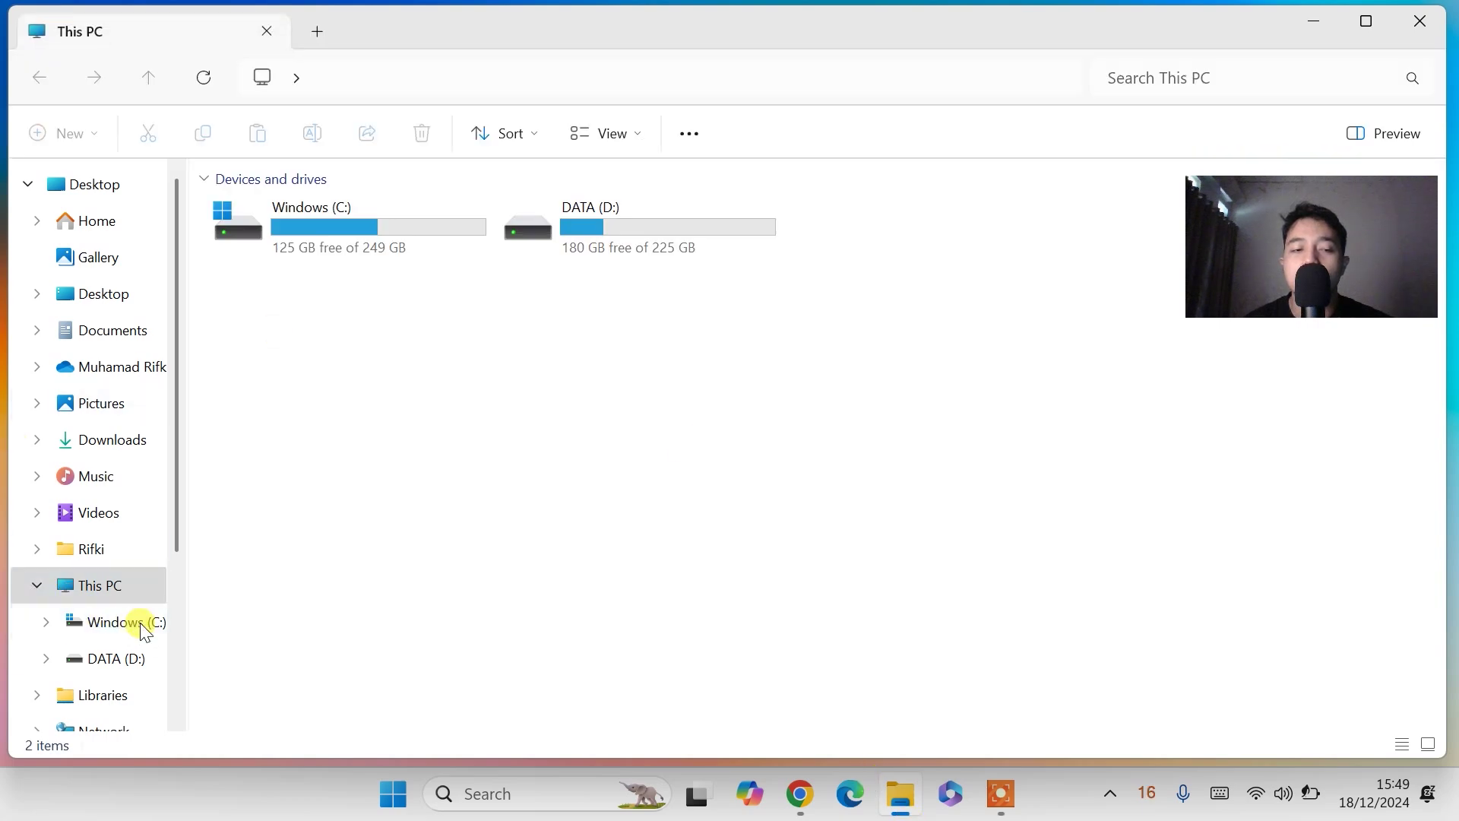
right_click(141, 625)
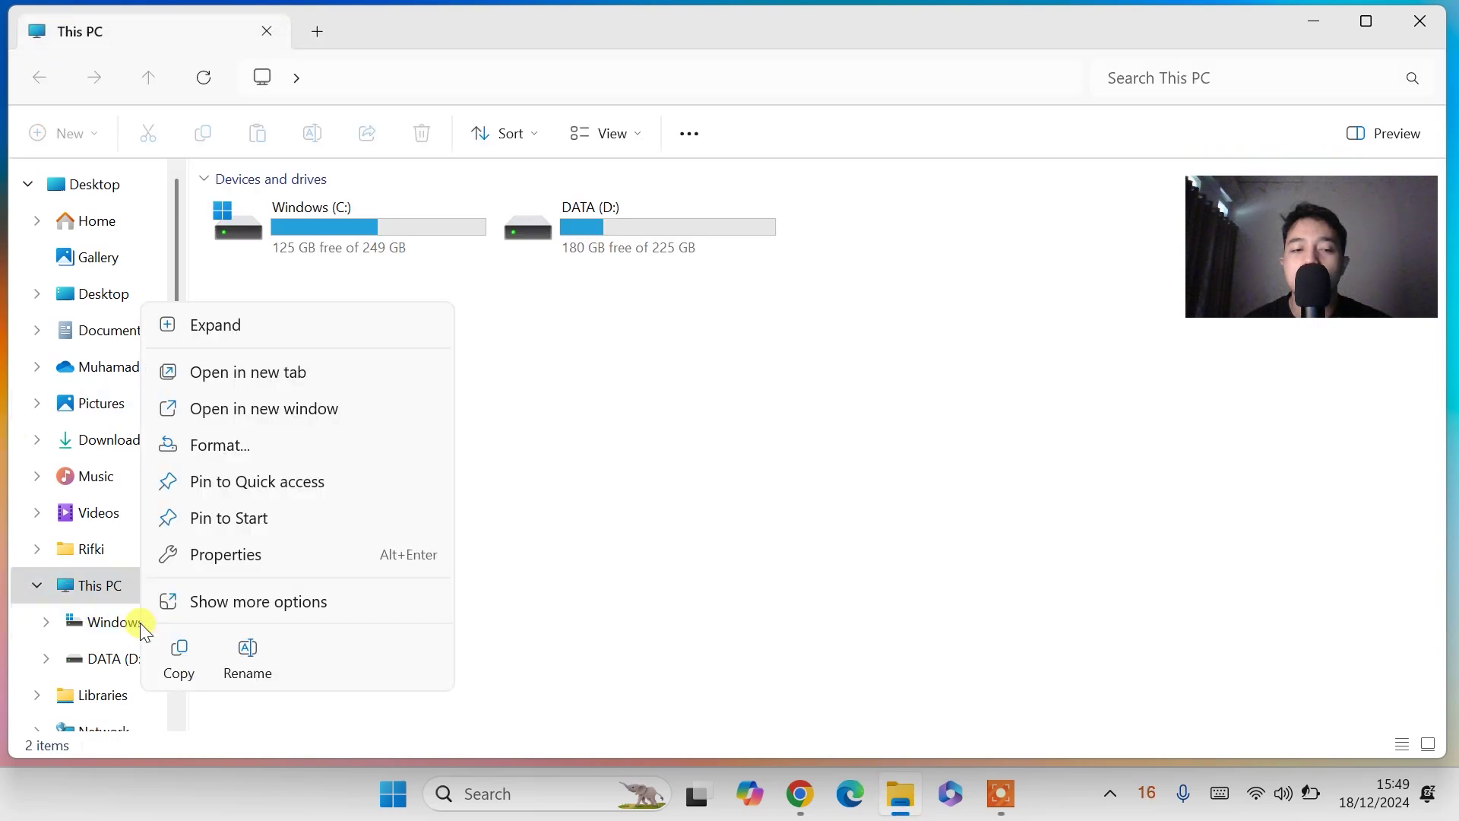
left_click(220, 561)
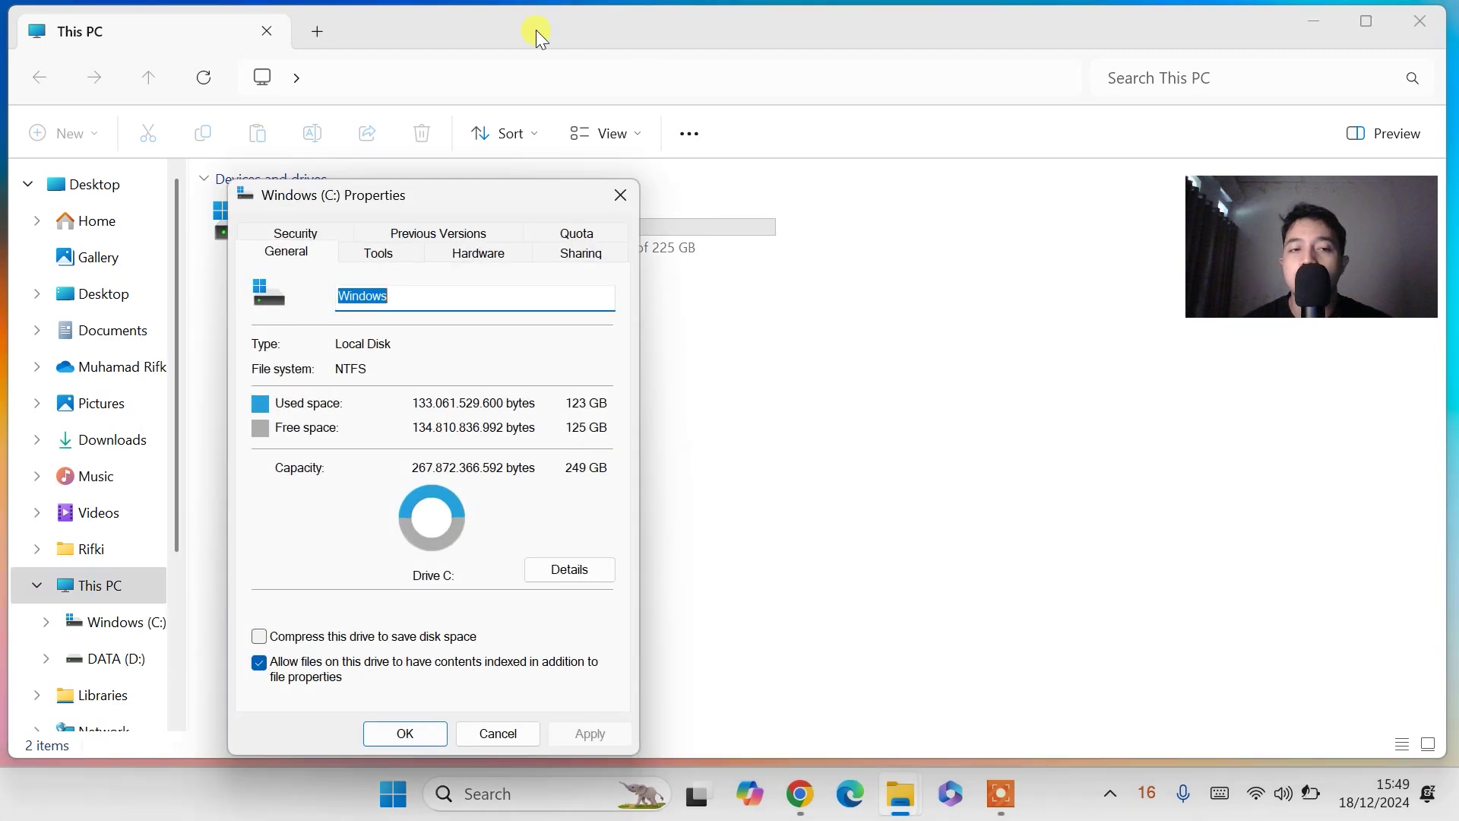
left_click(401, 257)
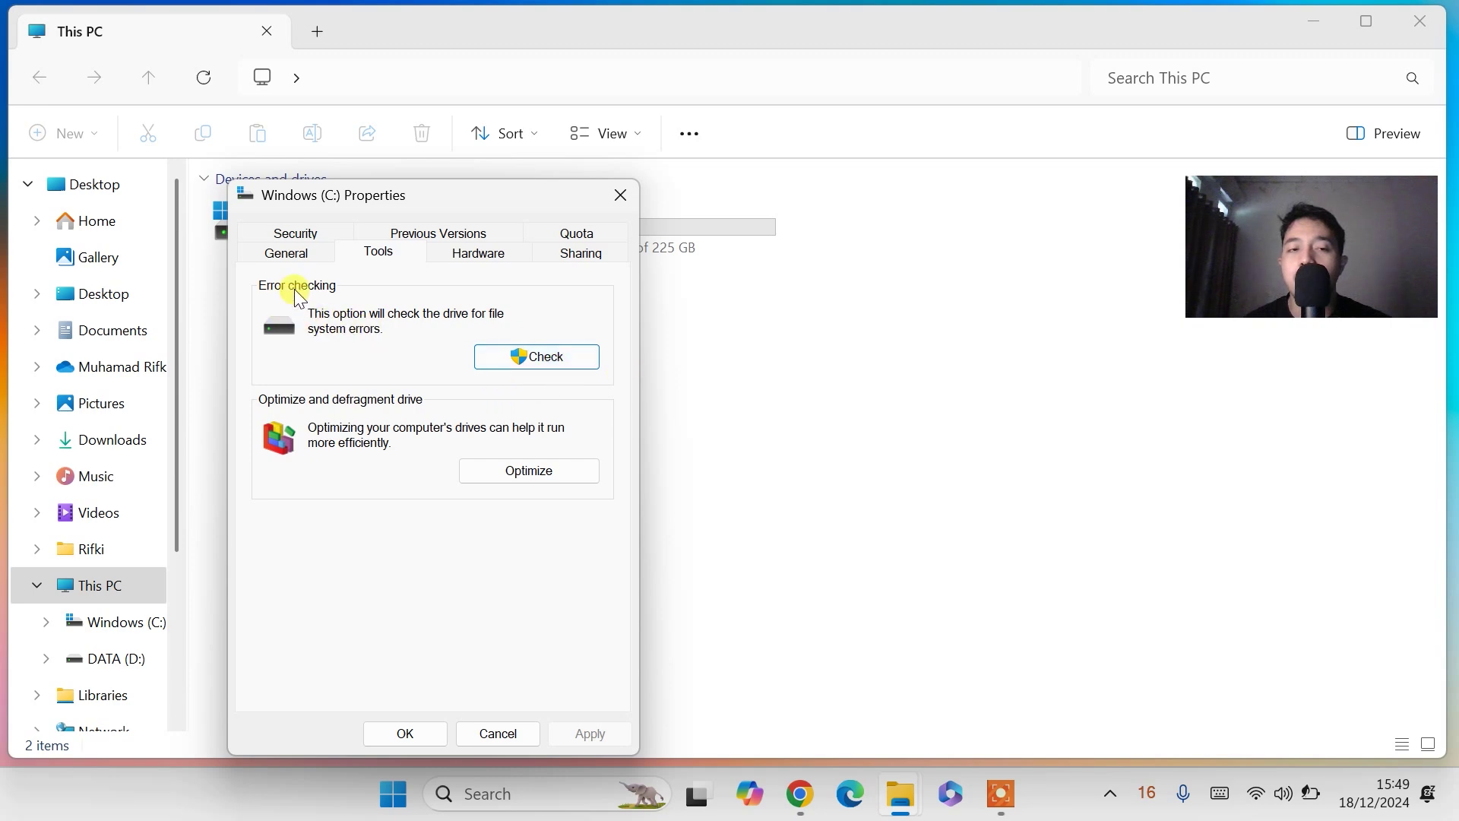
left_click(514, 353)
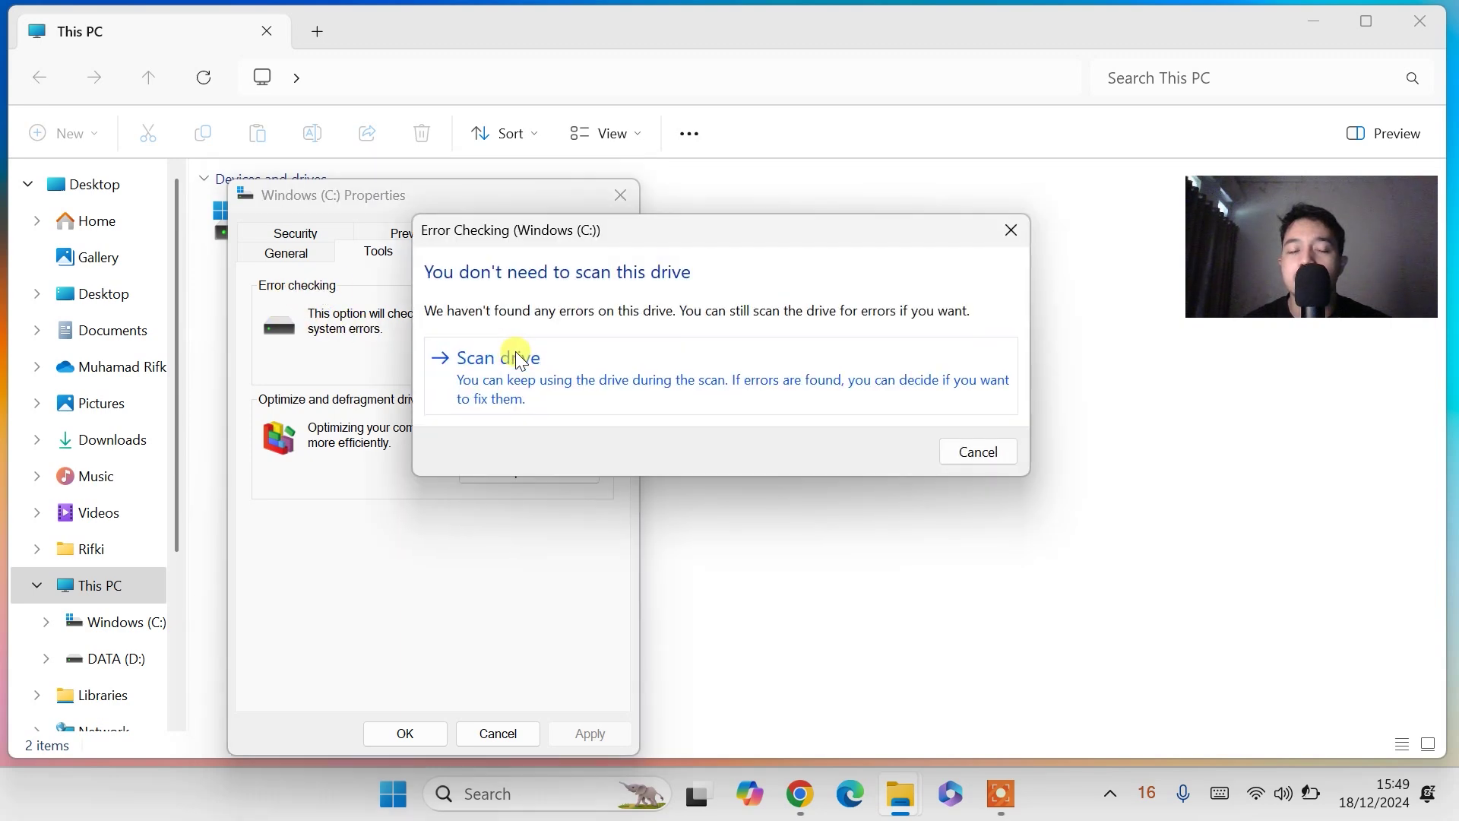
left_click(517, 380)
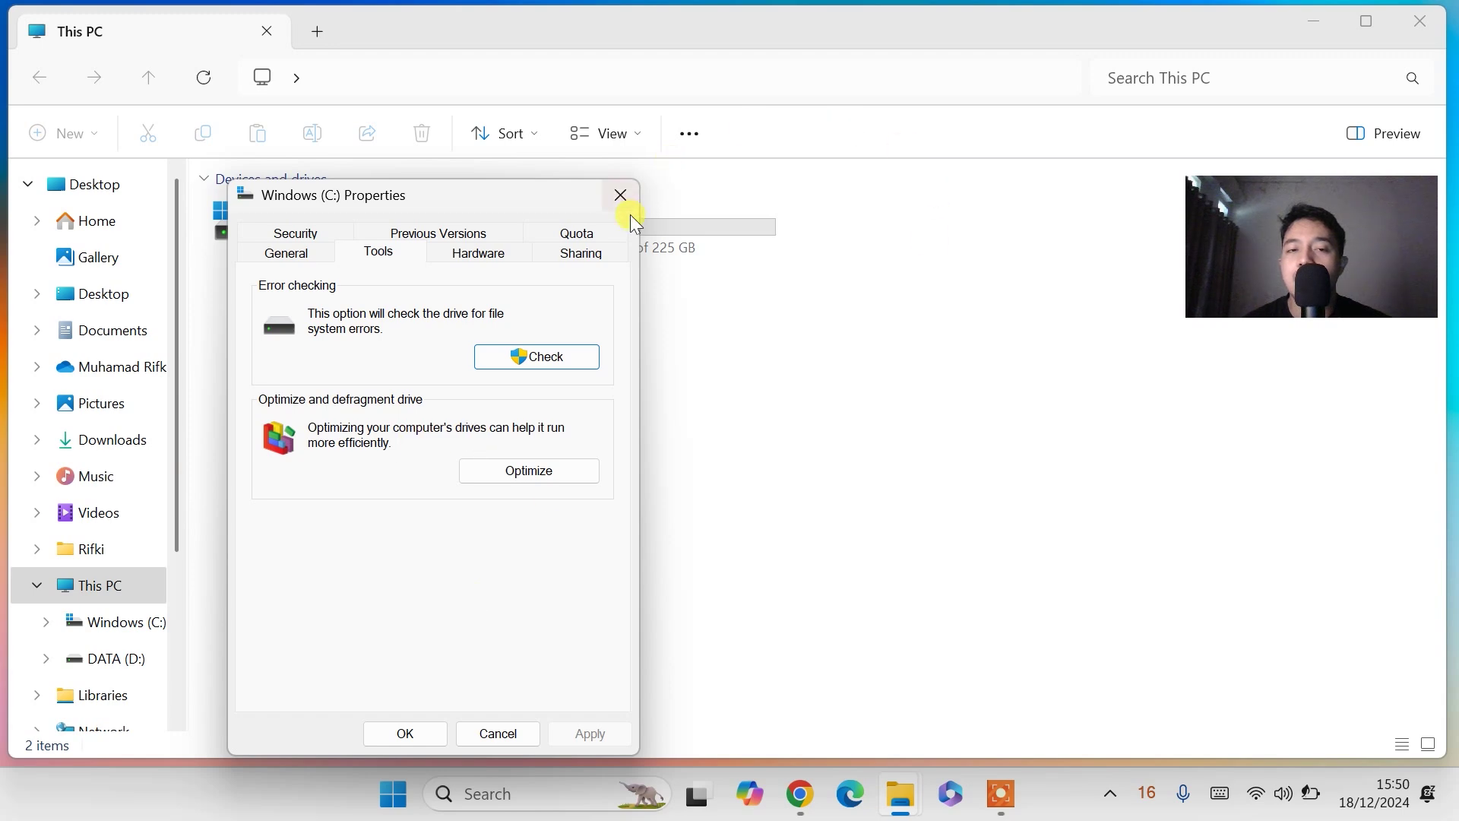
left_click(621, 197)
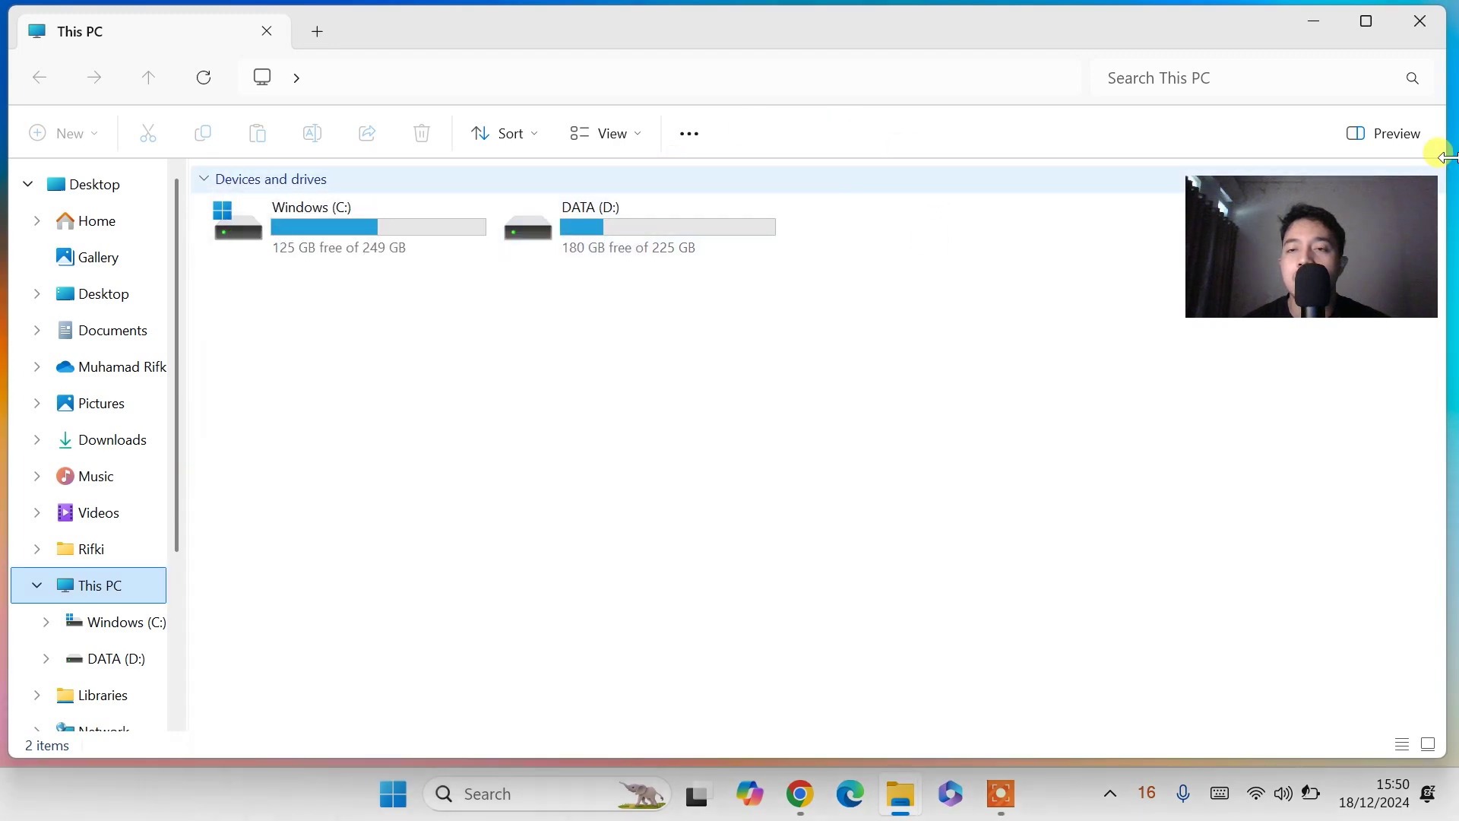
left_click(1414, 35)
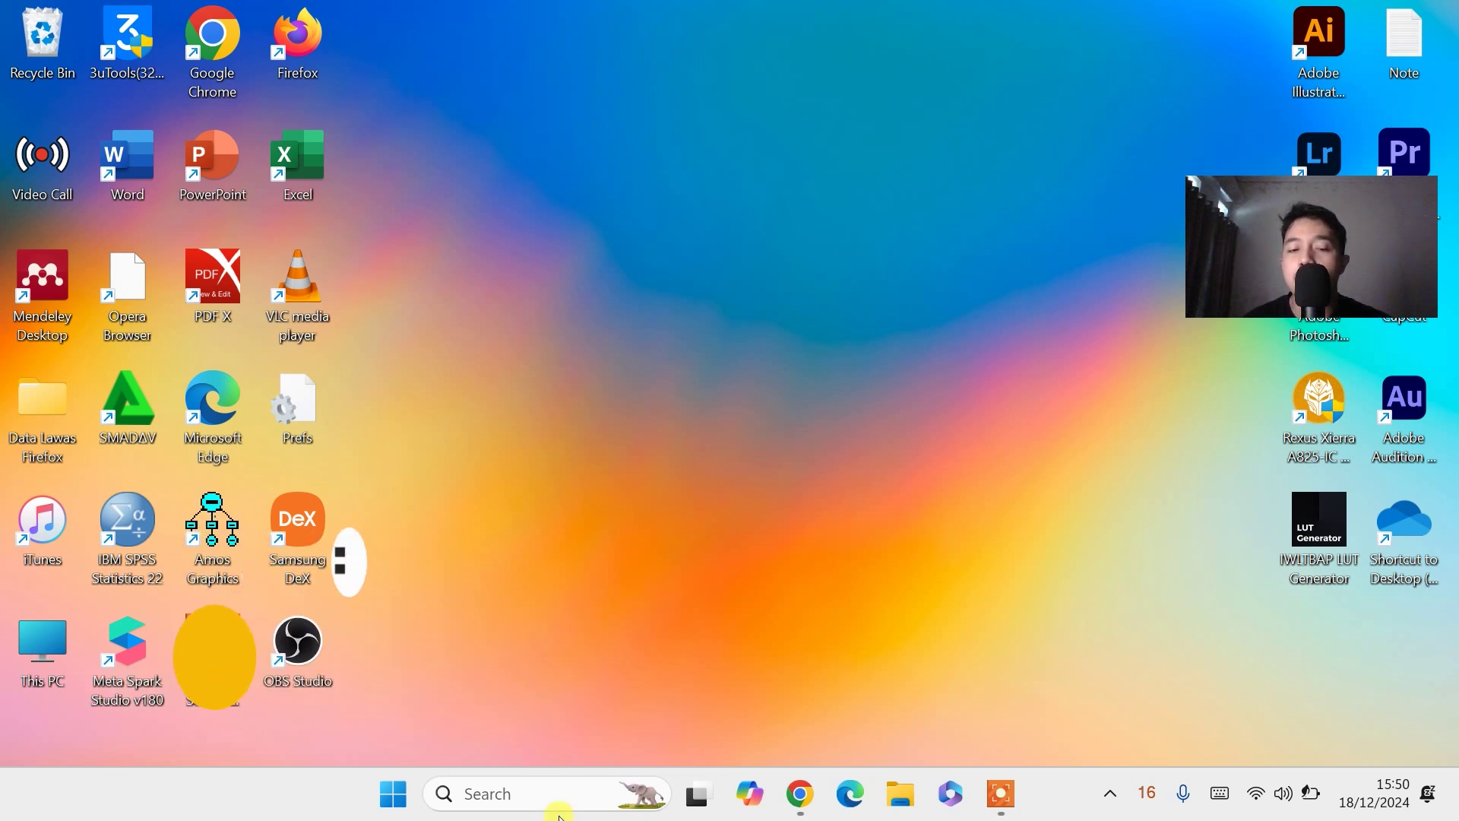
Step: Search Windows for the Edit power plan settings and open the plan's advanced power settings
left_click(540, 791)
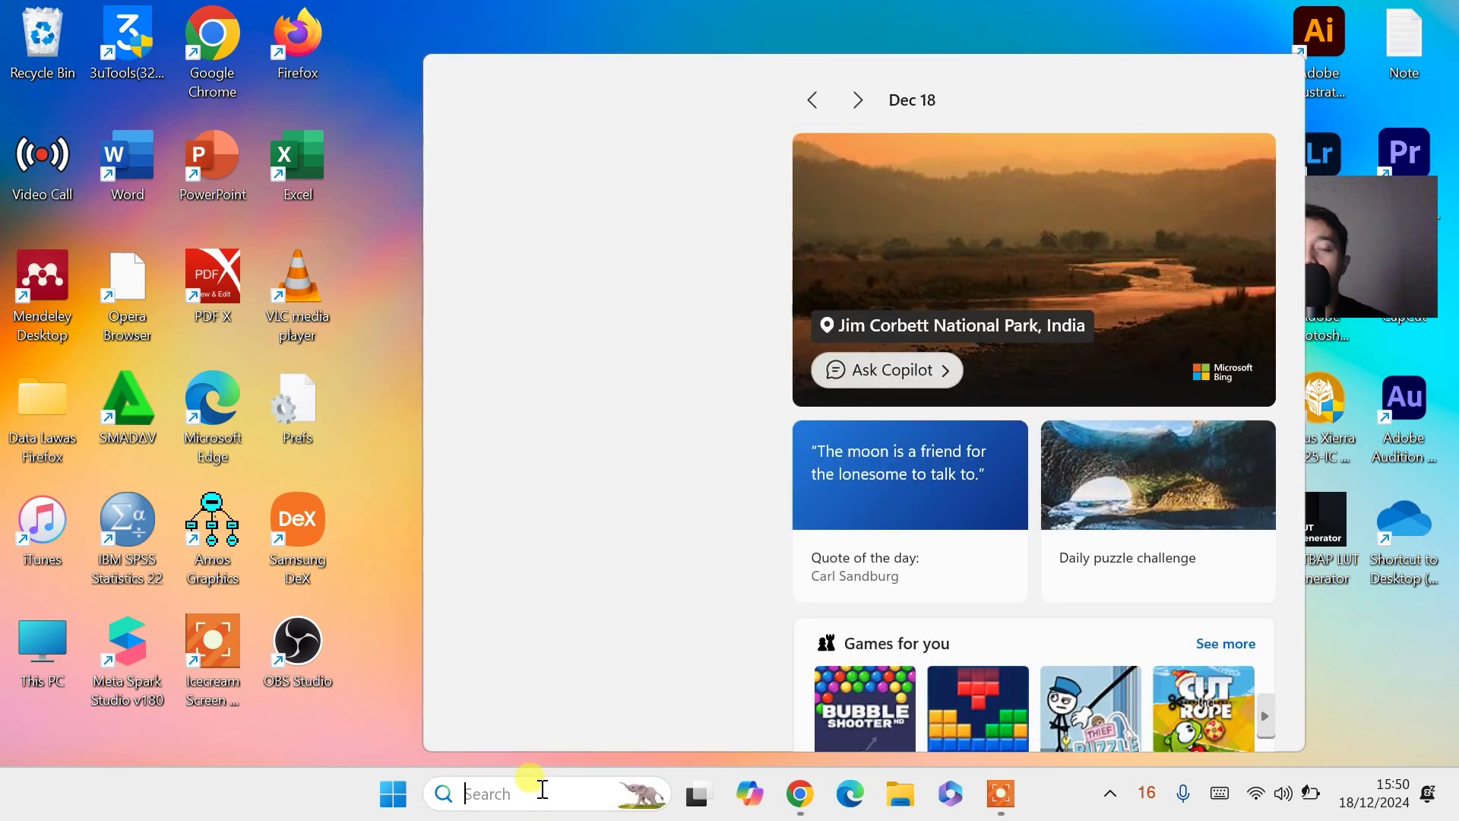
type("e")
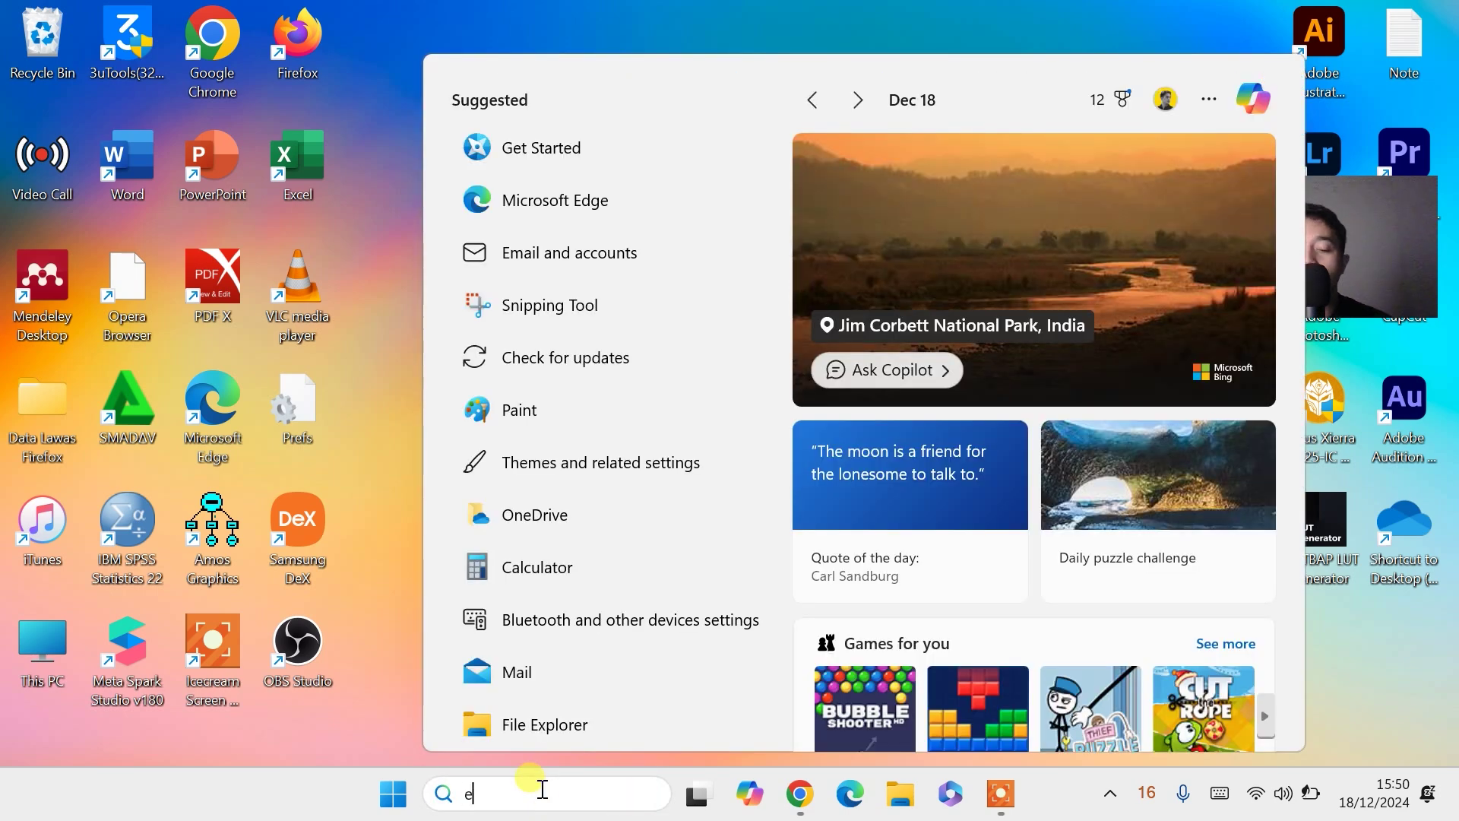
type("dit pow")
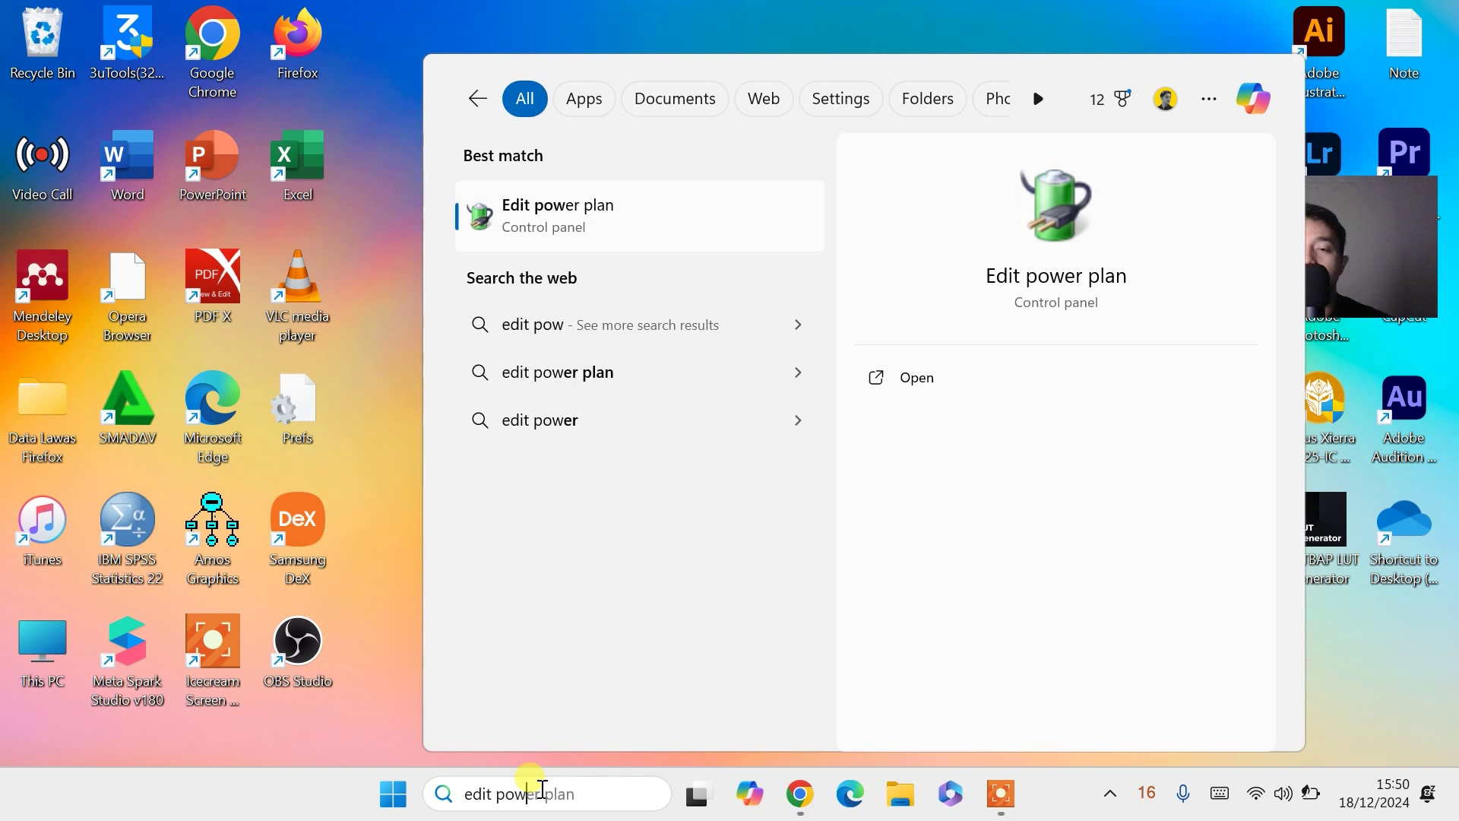
left_click(585, 223)
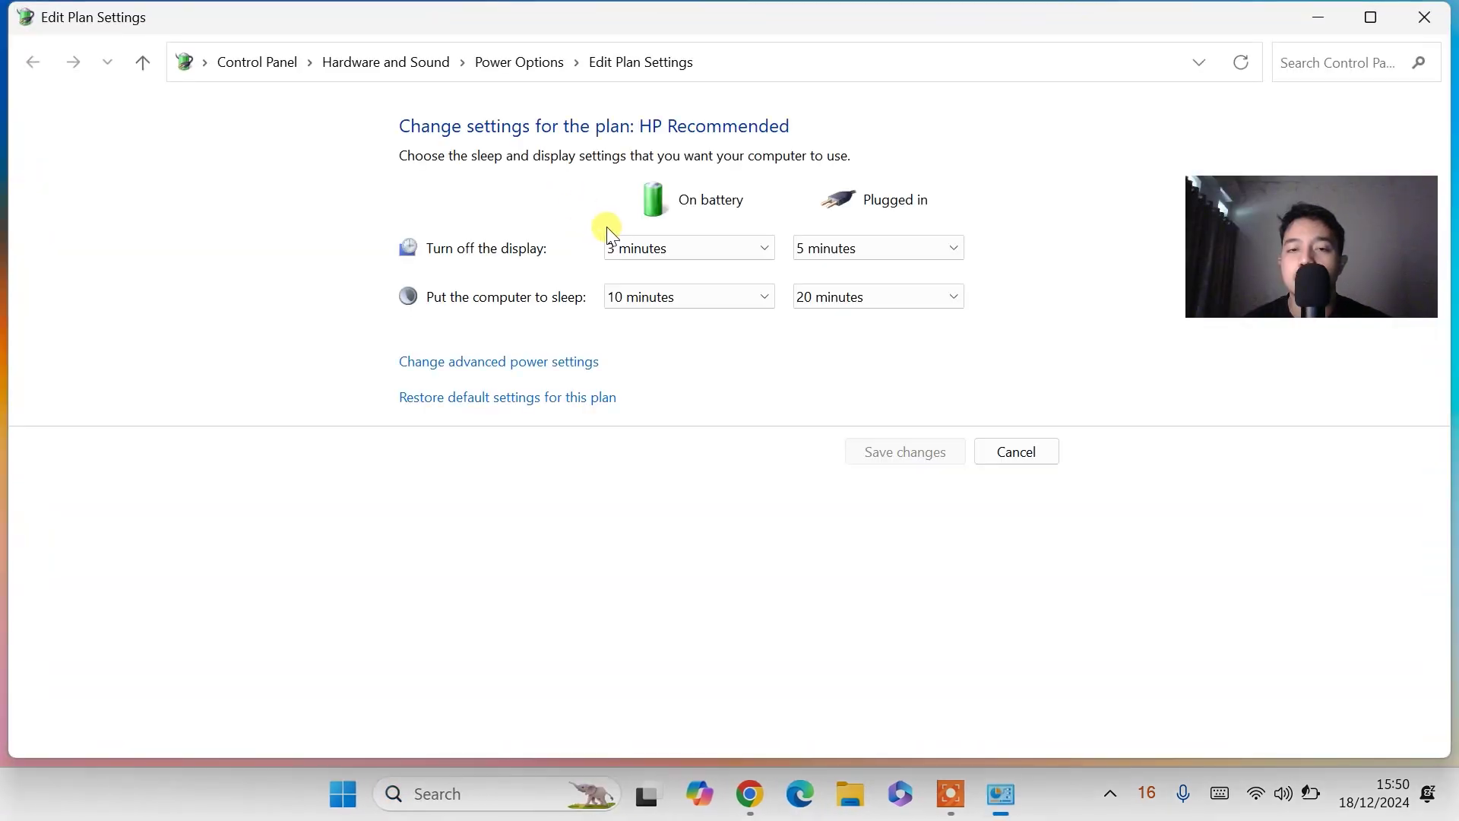
left_click(474, 364)
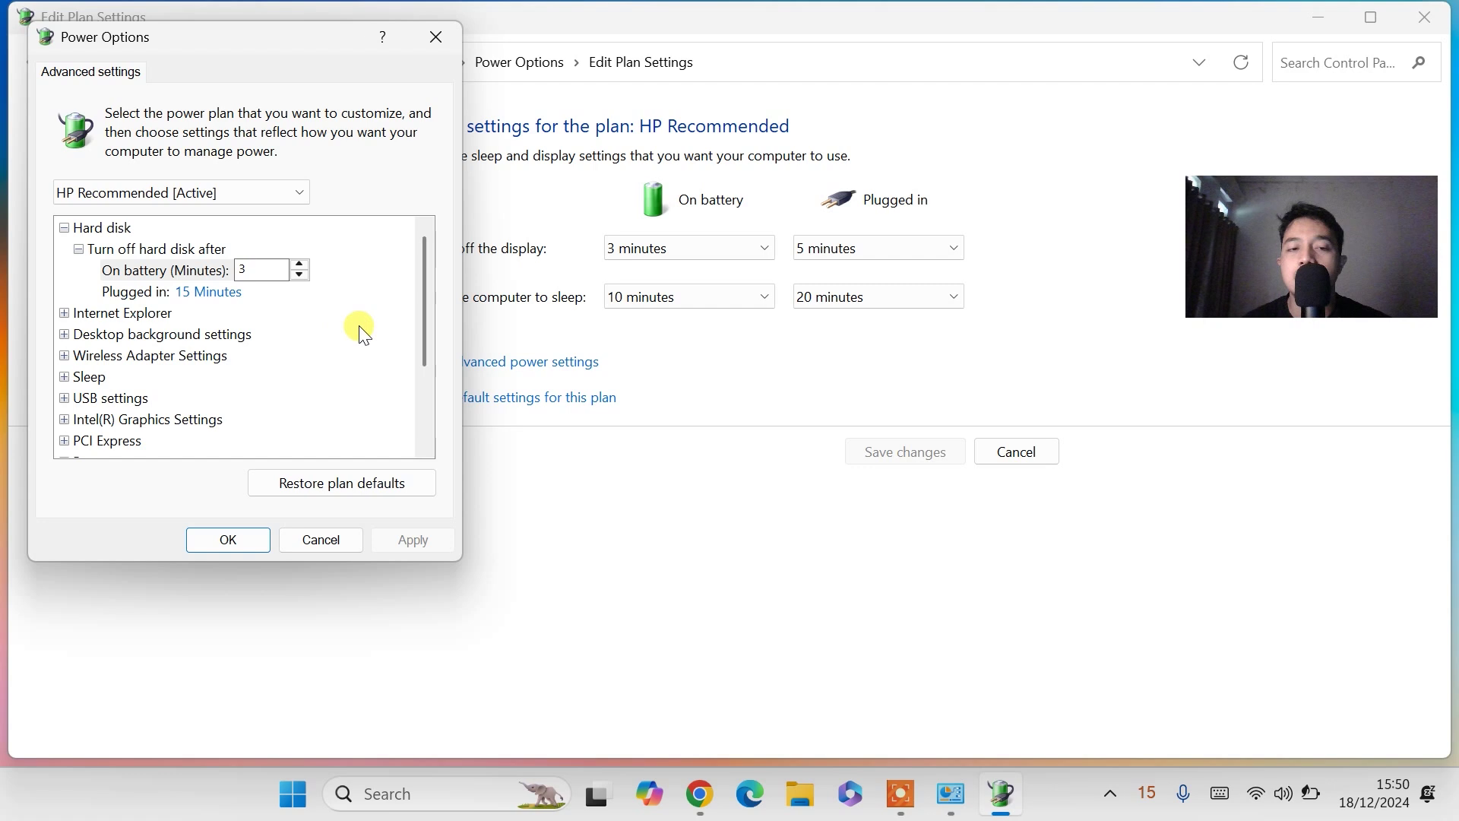
Step: Set PCI Express Link State Power Management to Off for both On battery and Plugged in, apply it, and close the power plan windows
scroll(401, 293, "down", 2)
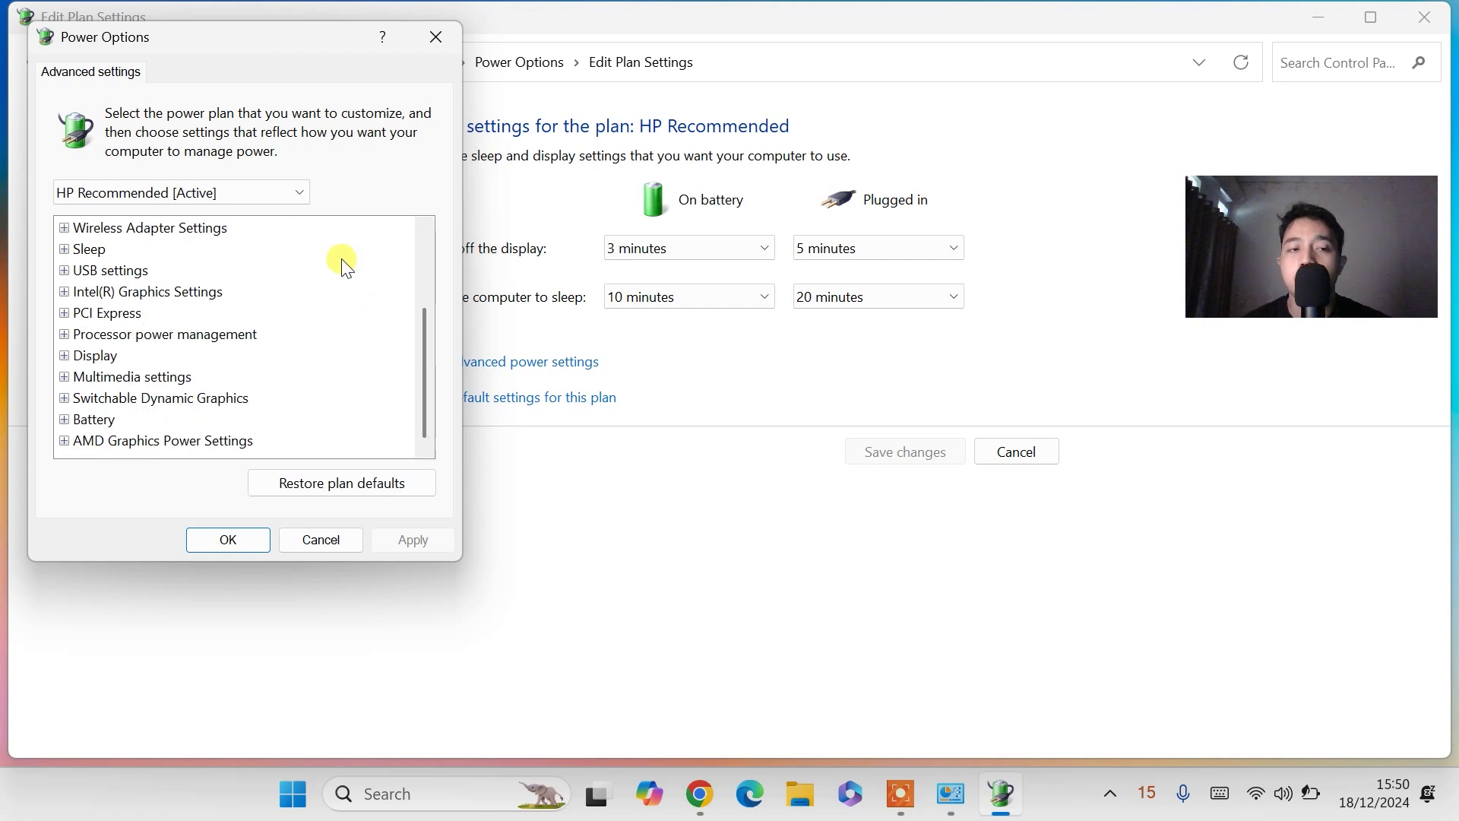
left_click(64, 314)
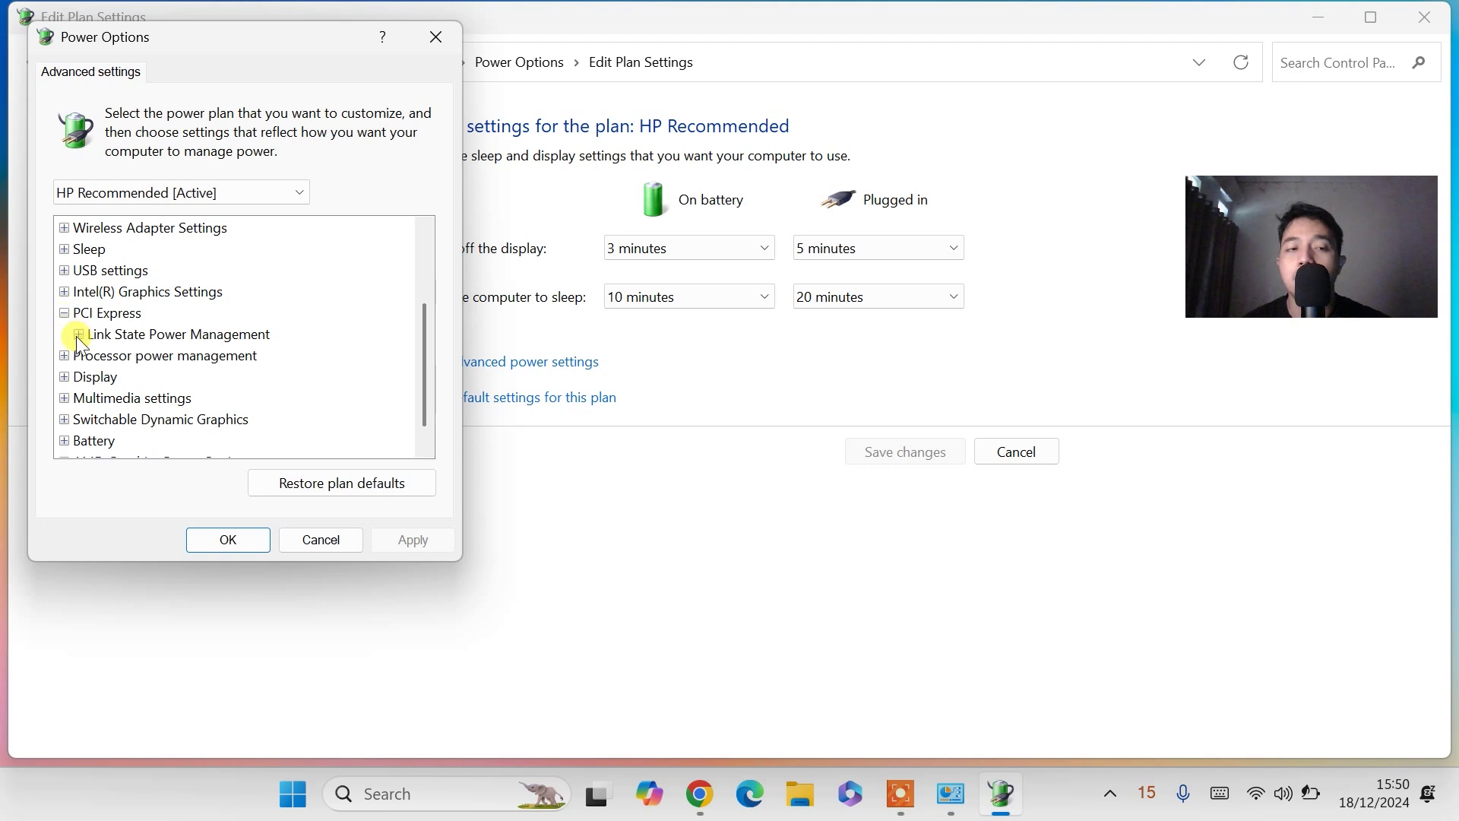
left_click(78, 335)
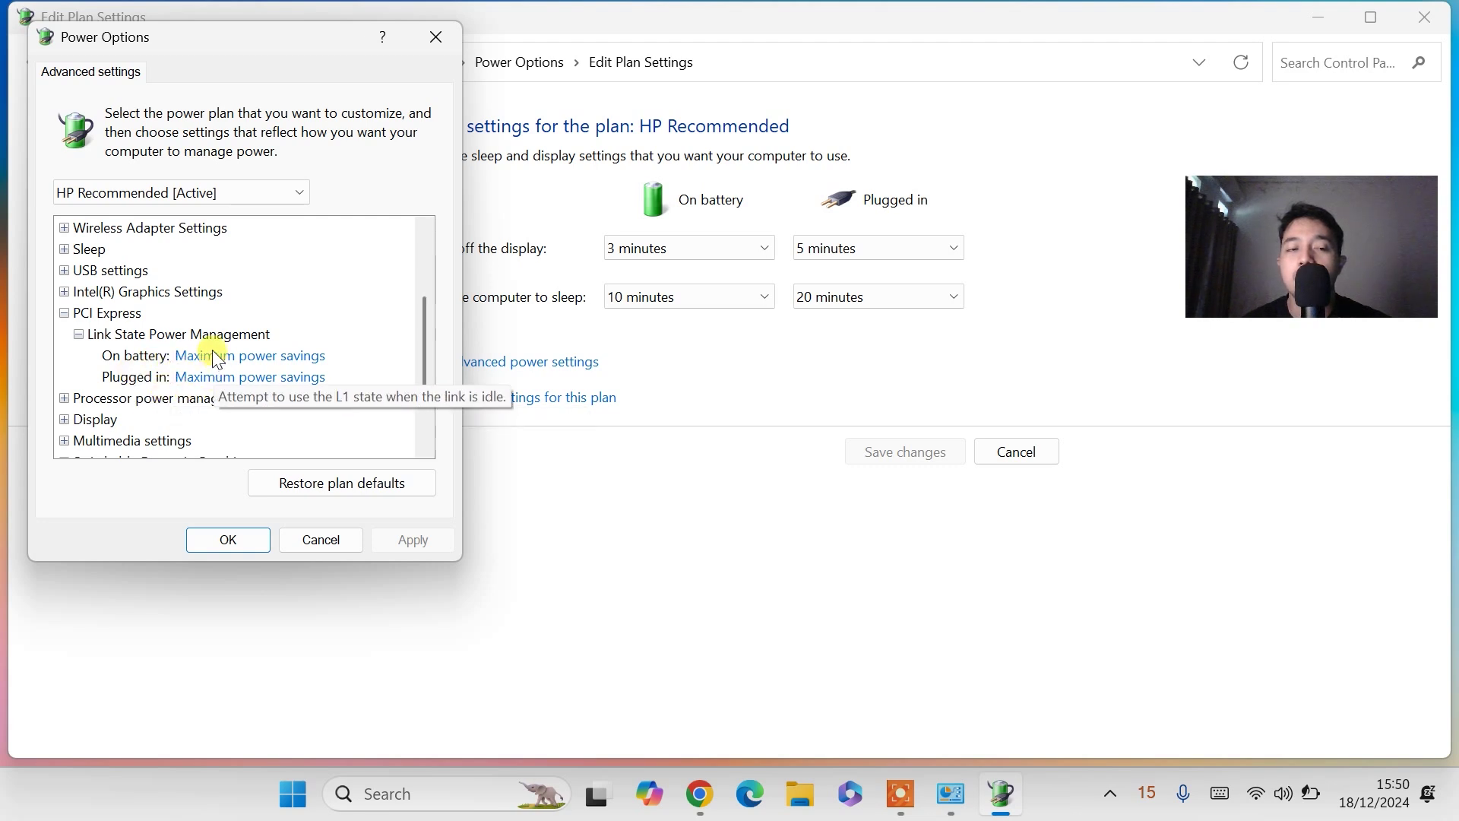
left_click(243, 358)
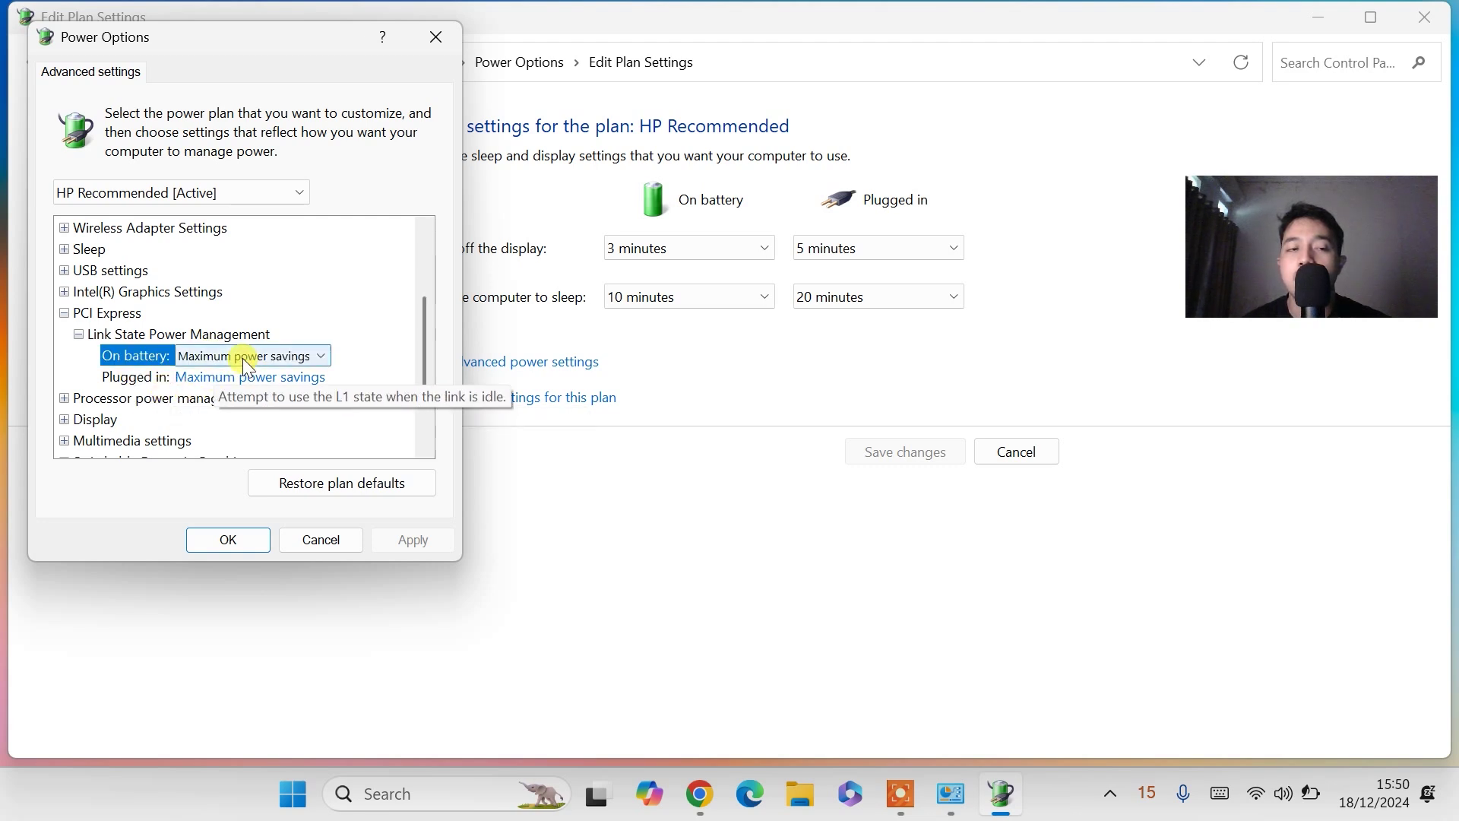
left_click(243, 358)
left_click(231, 377)
left_click(230, 377)
left_click(231, 377)
left_click(231, 392)
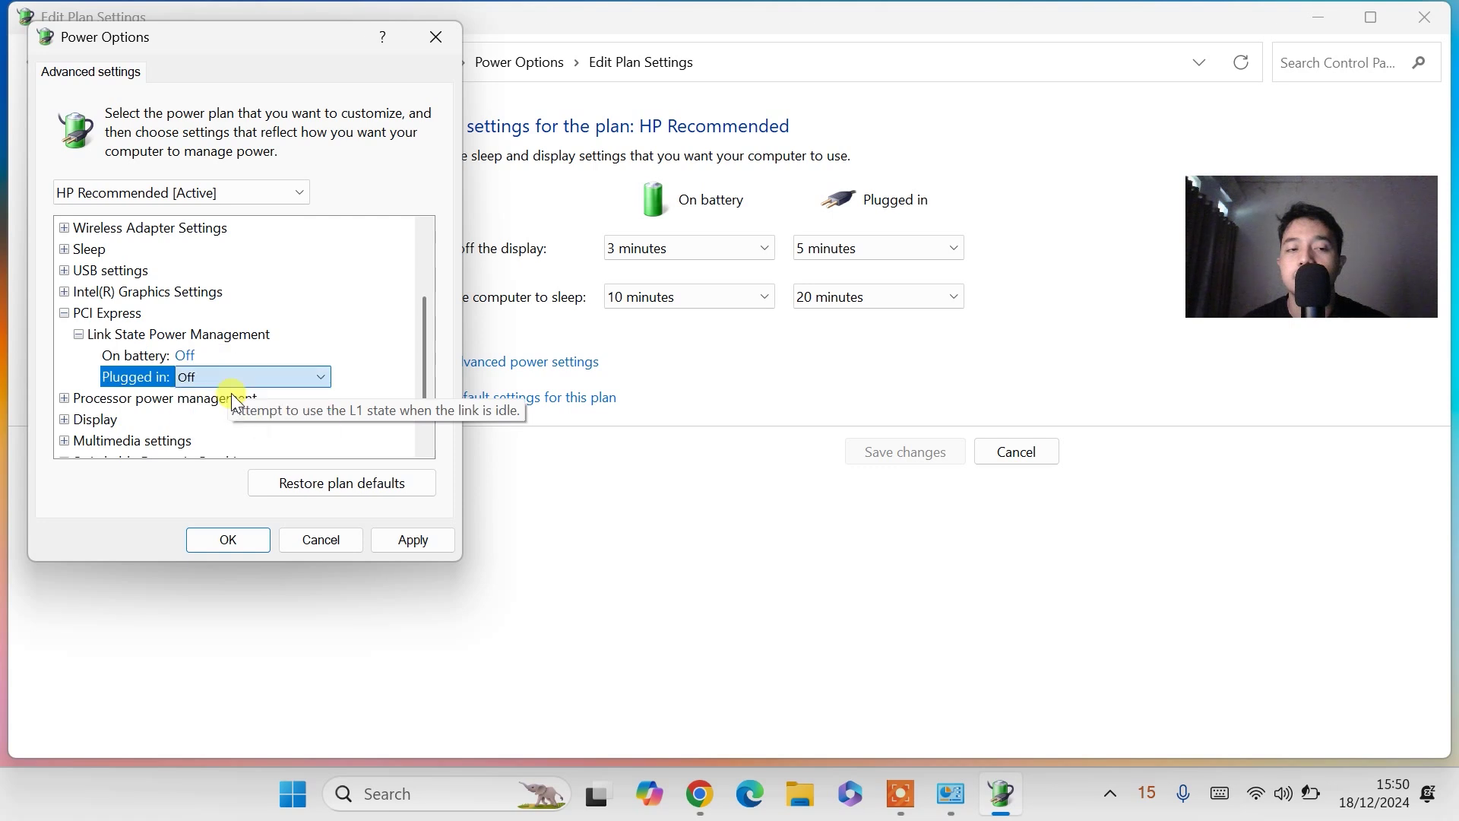
left_click(423, 548)
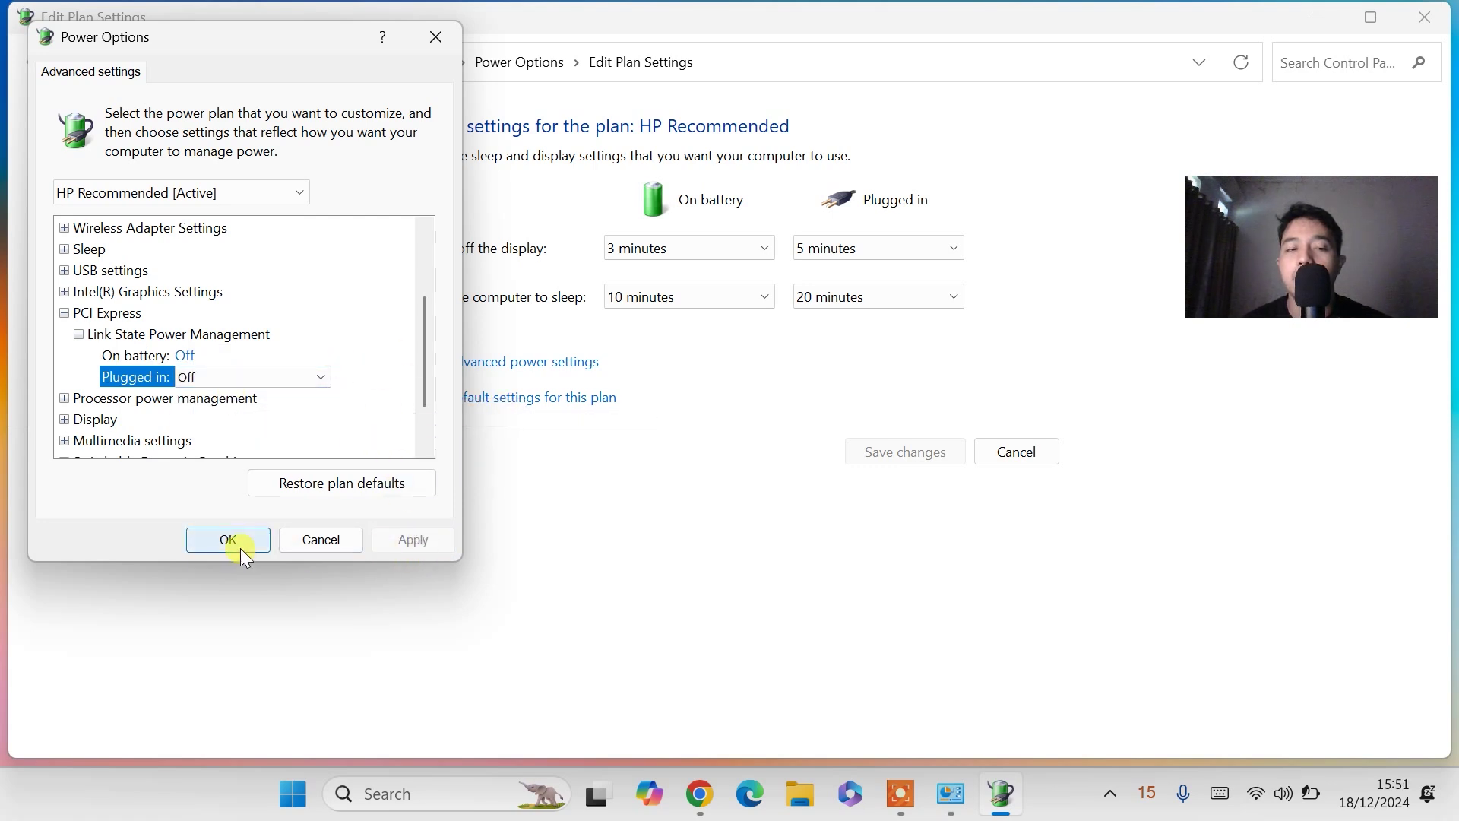
left_click(240, 549)
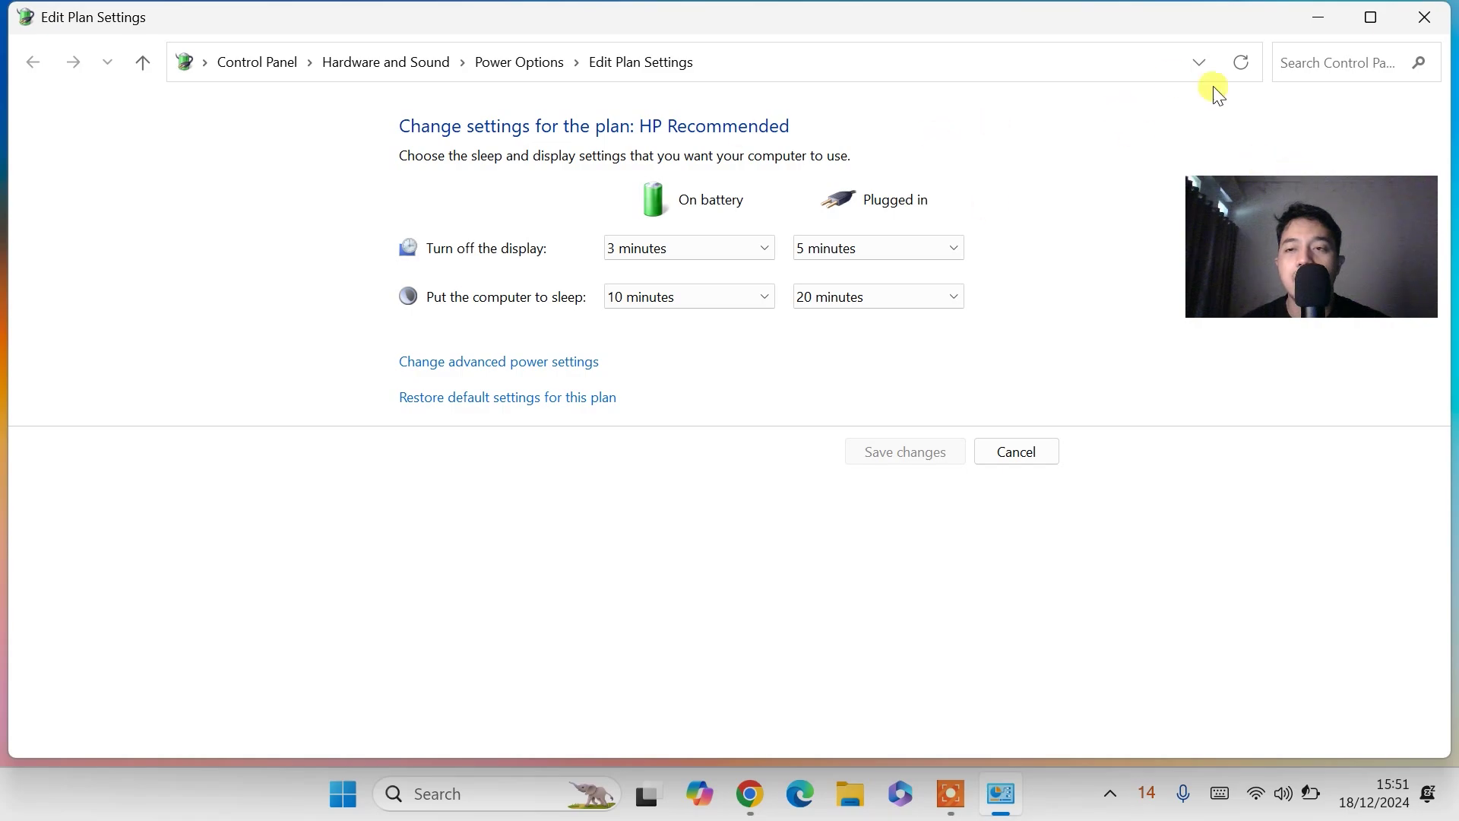
left_click(1418, 17)
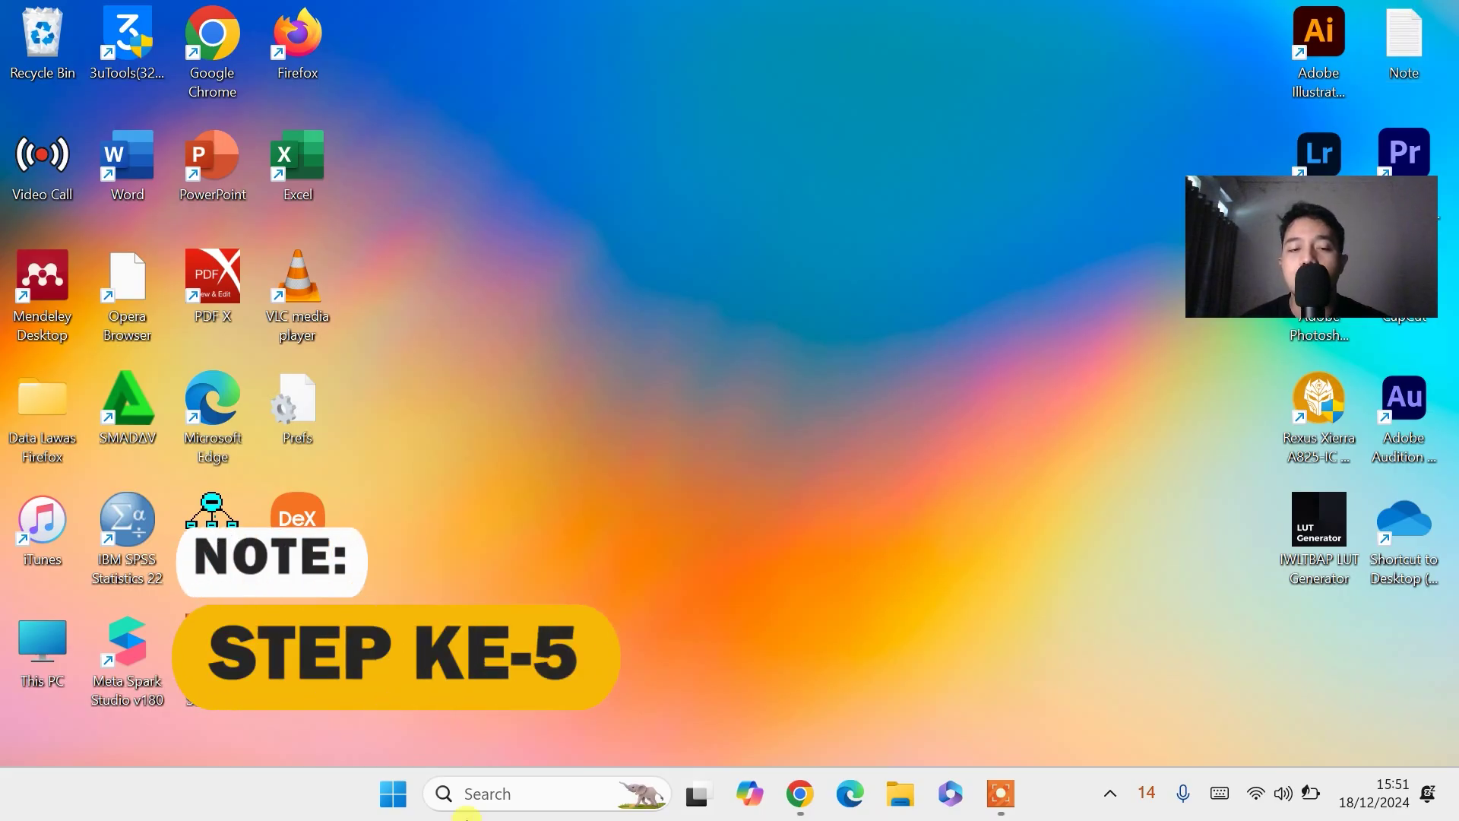
Step: Search Windows for cmd and open Command Prompt as administrator
left_click(515, 794)
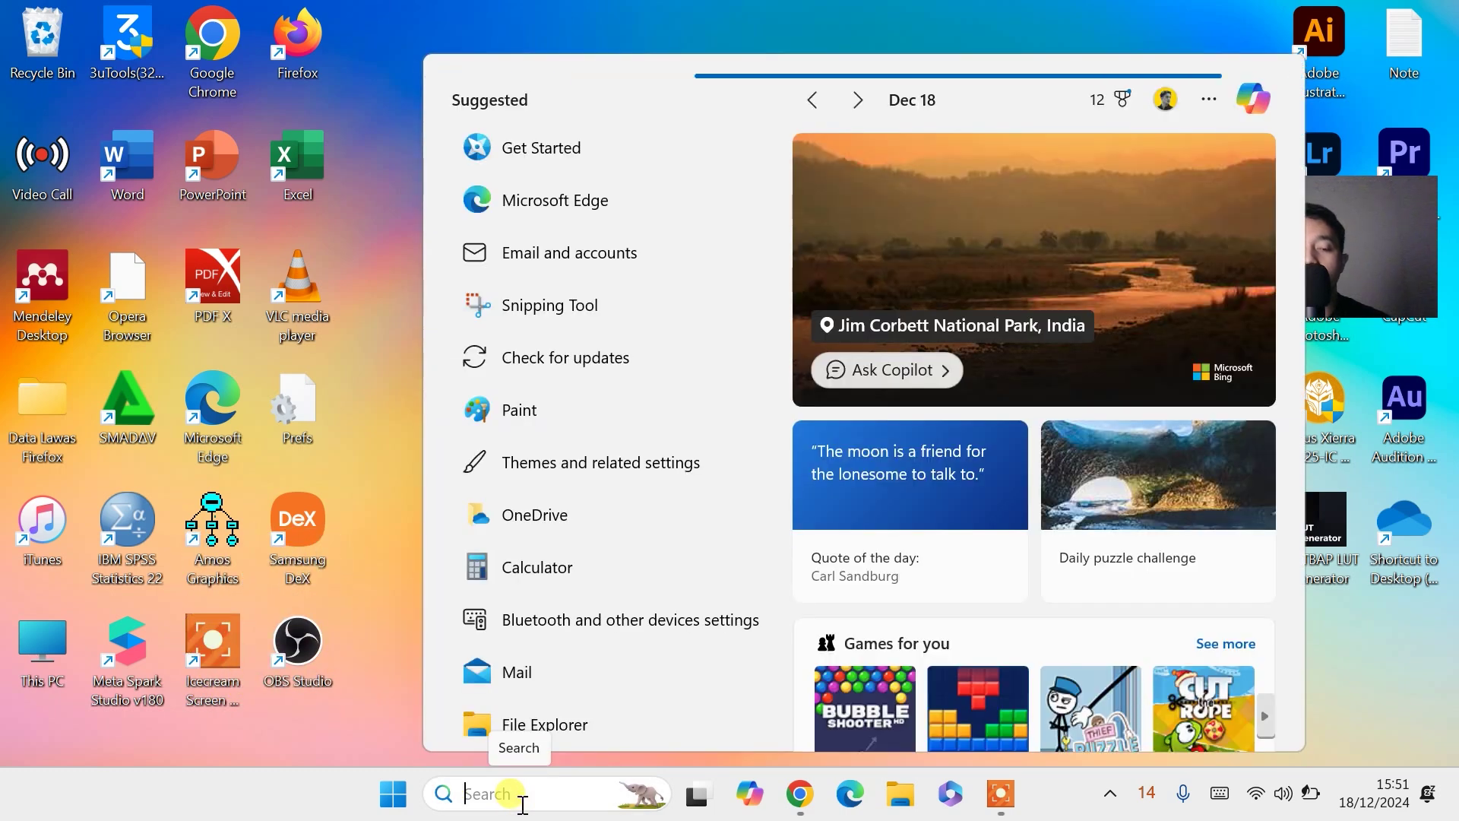
type("cmd")
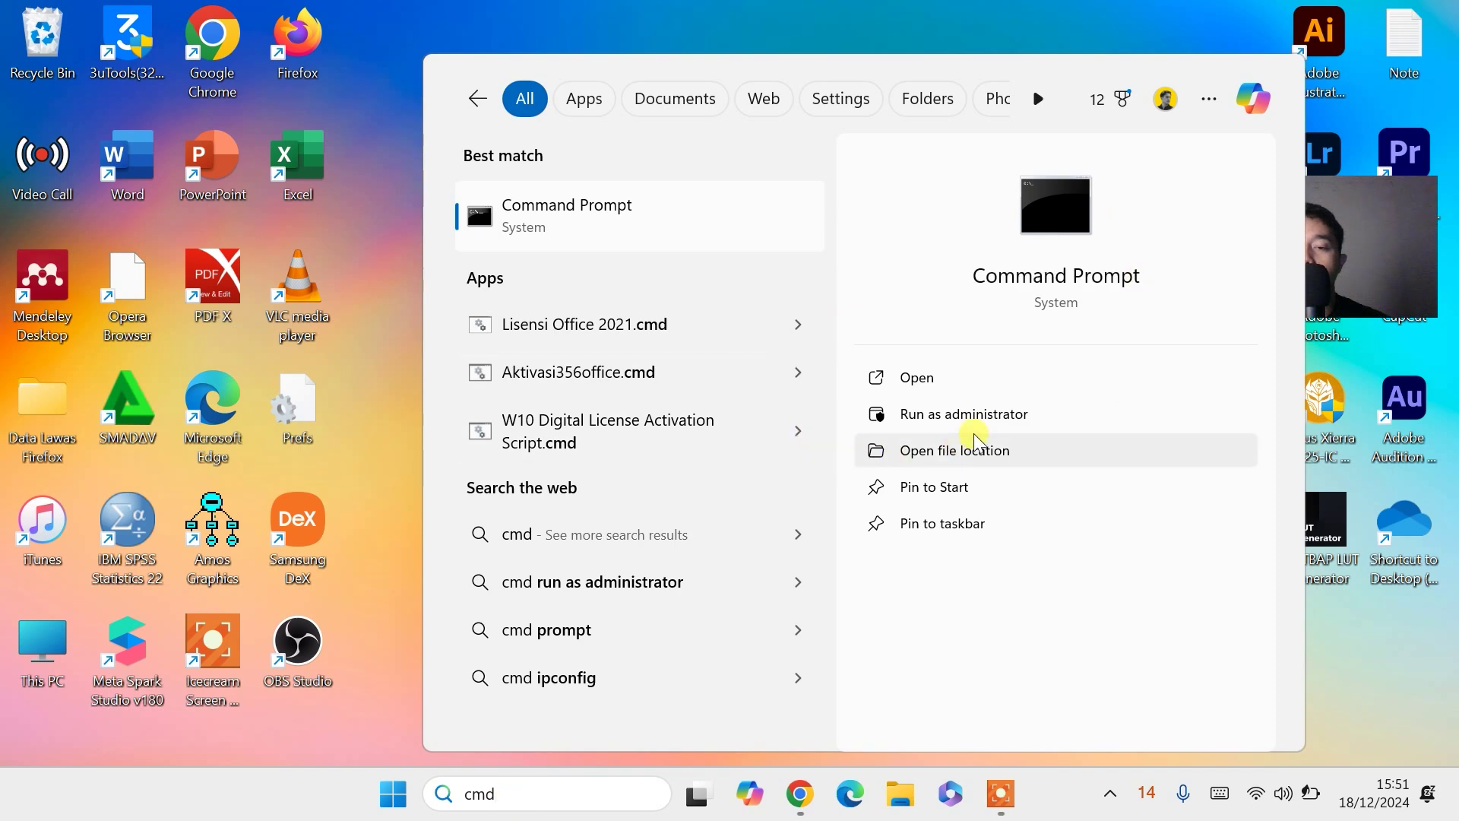
left_click(982, 430)
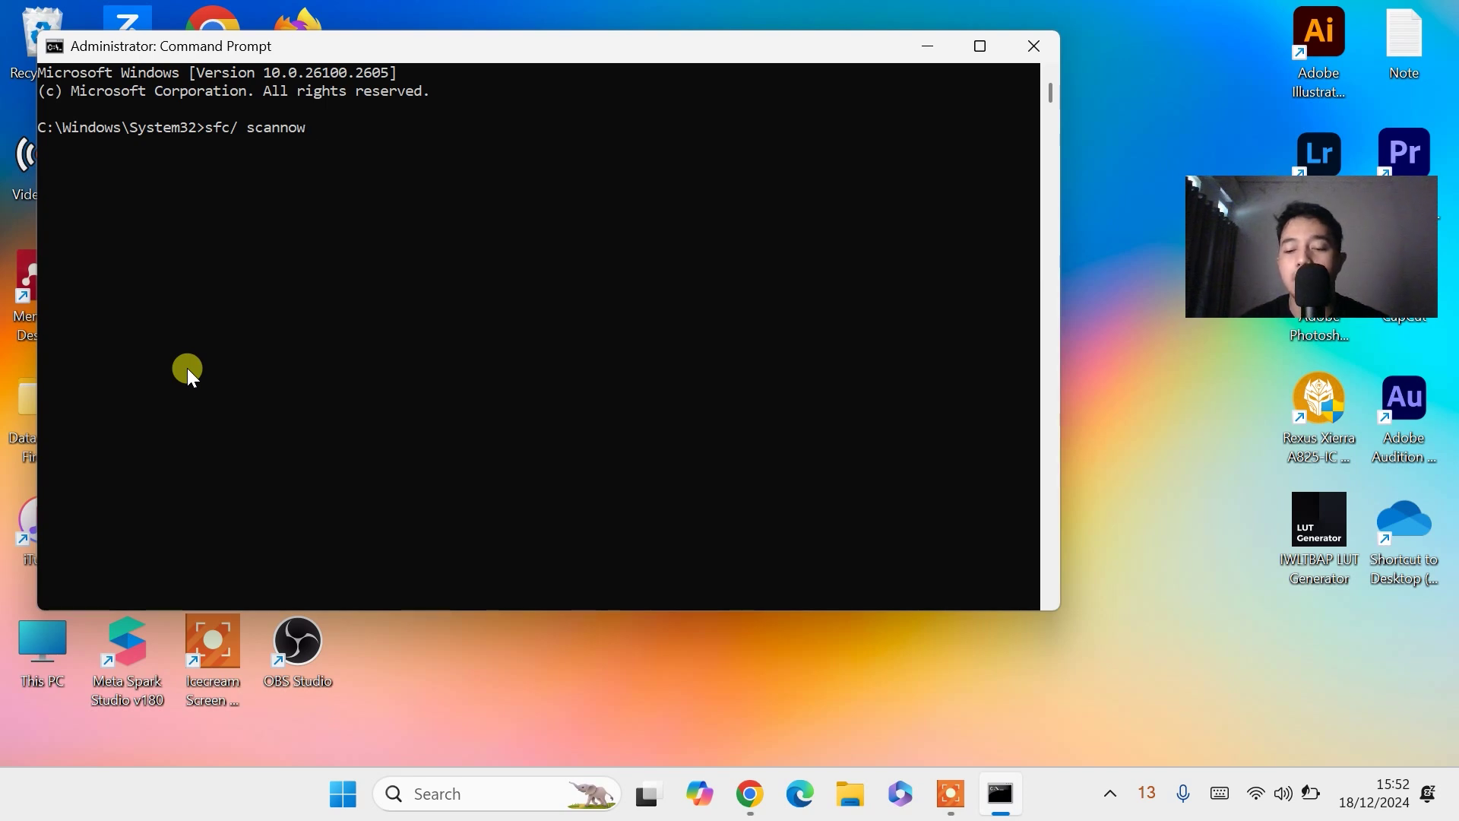
Step: Run sfc/ scannow and netsh winsock reset in the administrator Command Prompt, and close its window
key("Return")
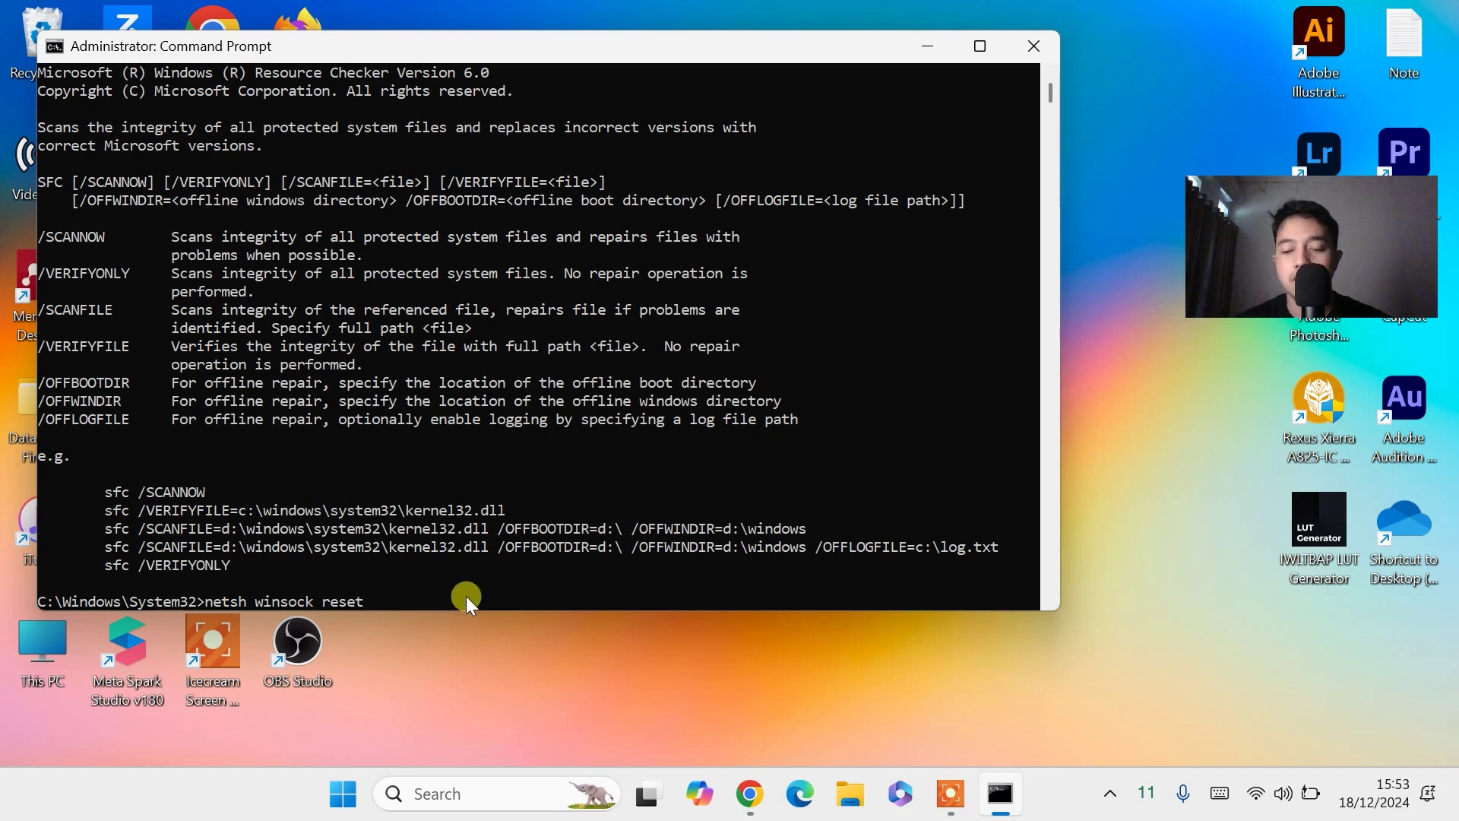
key("Return")
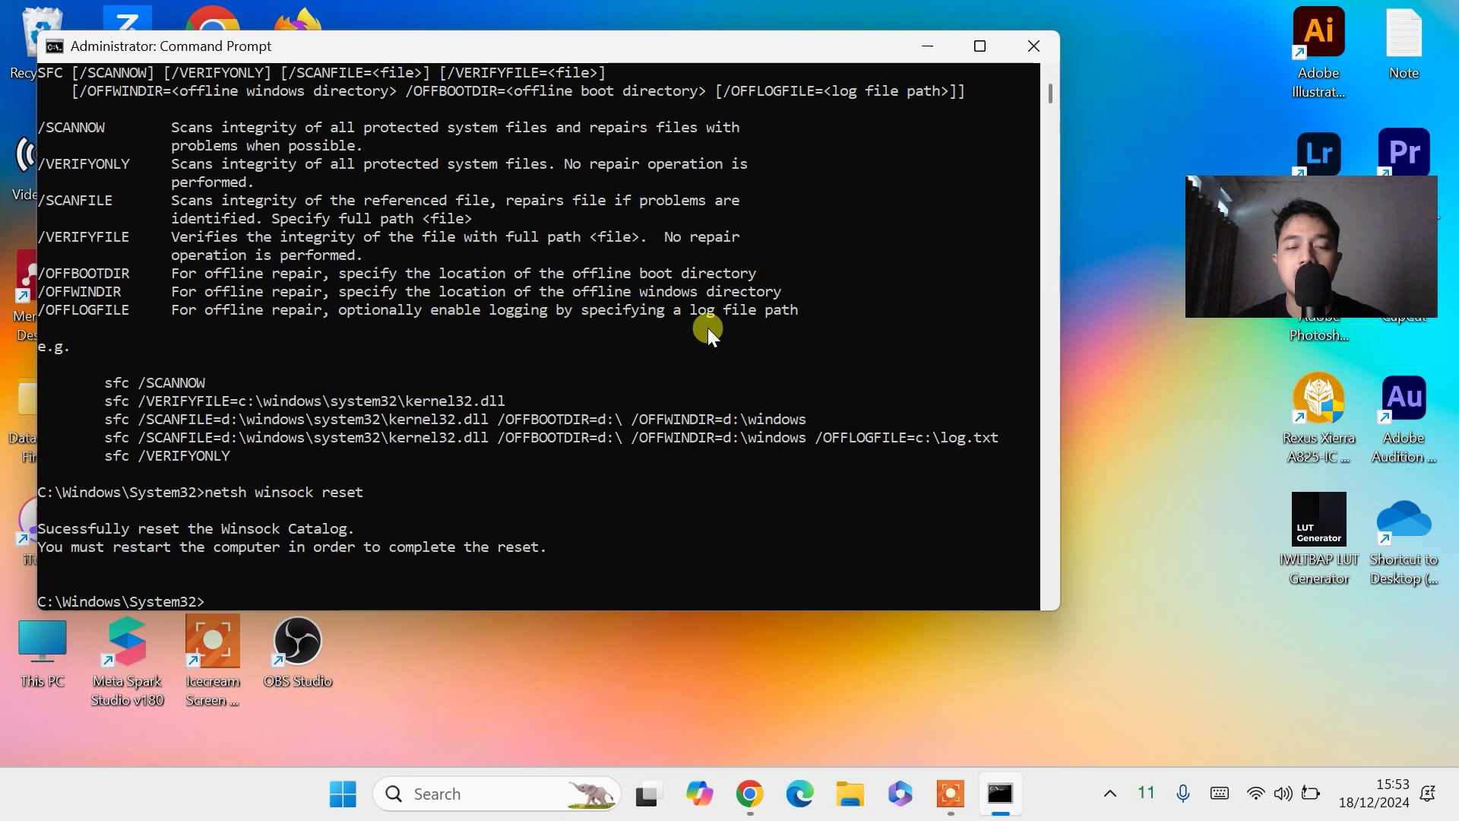
left_click(1042, 48)
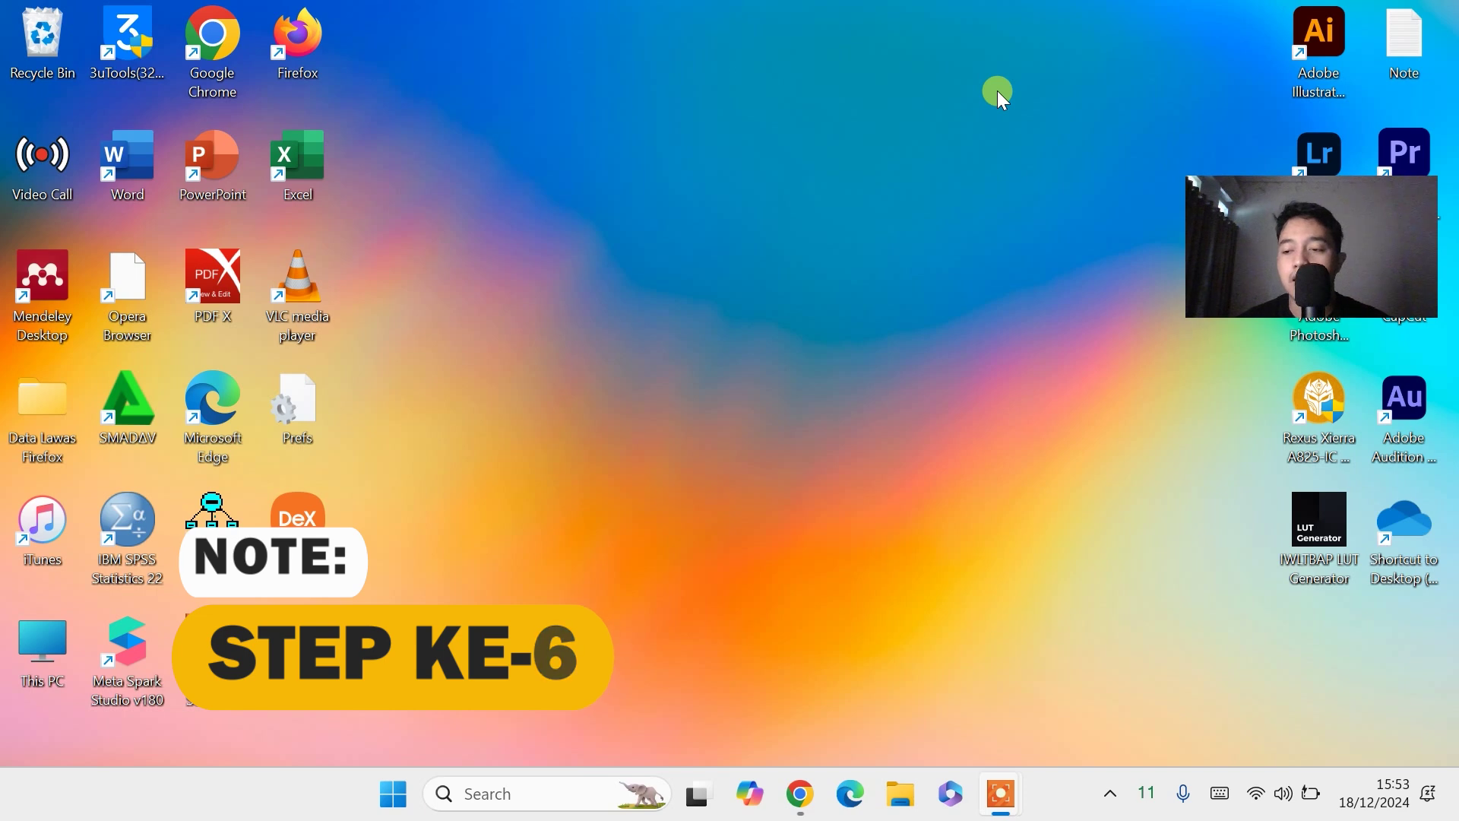
Step: Search Windows for services and open the Services console
left_click(515, 804)
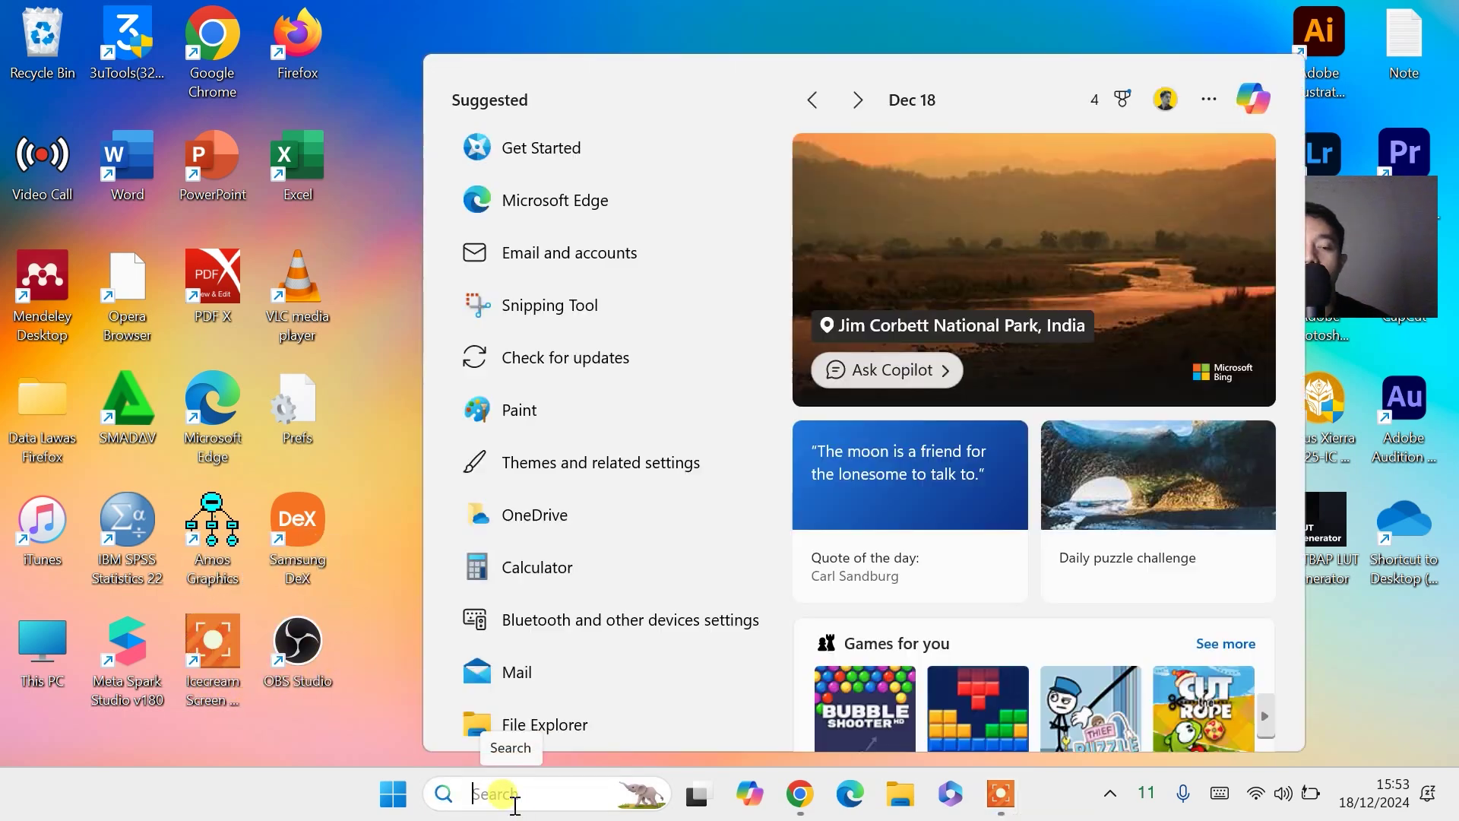
type("services")
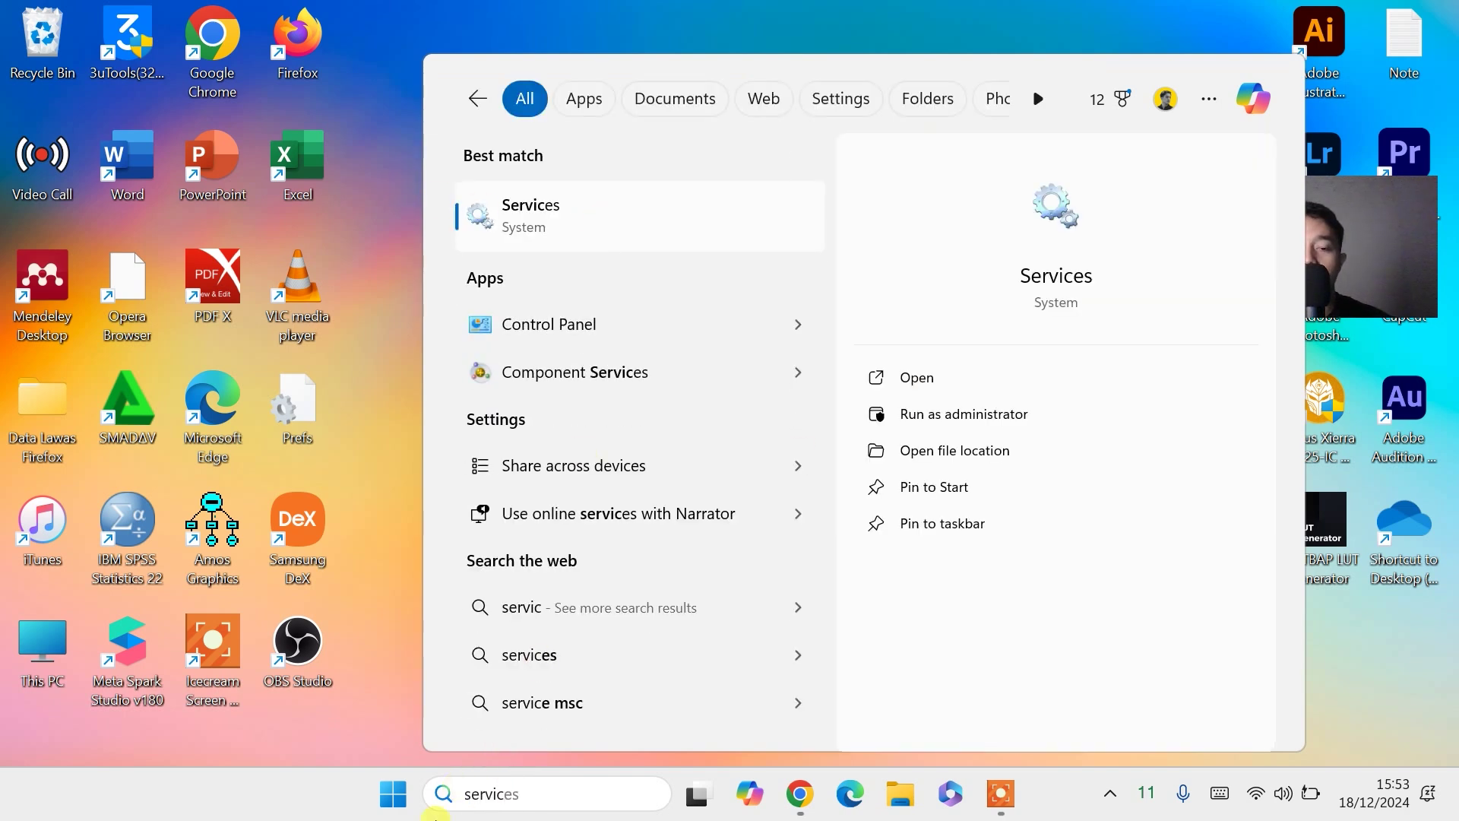
left_click(557, 228)
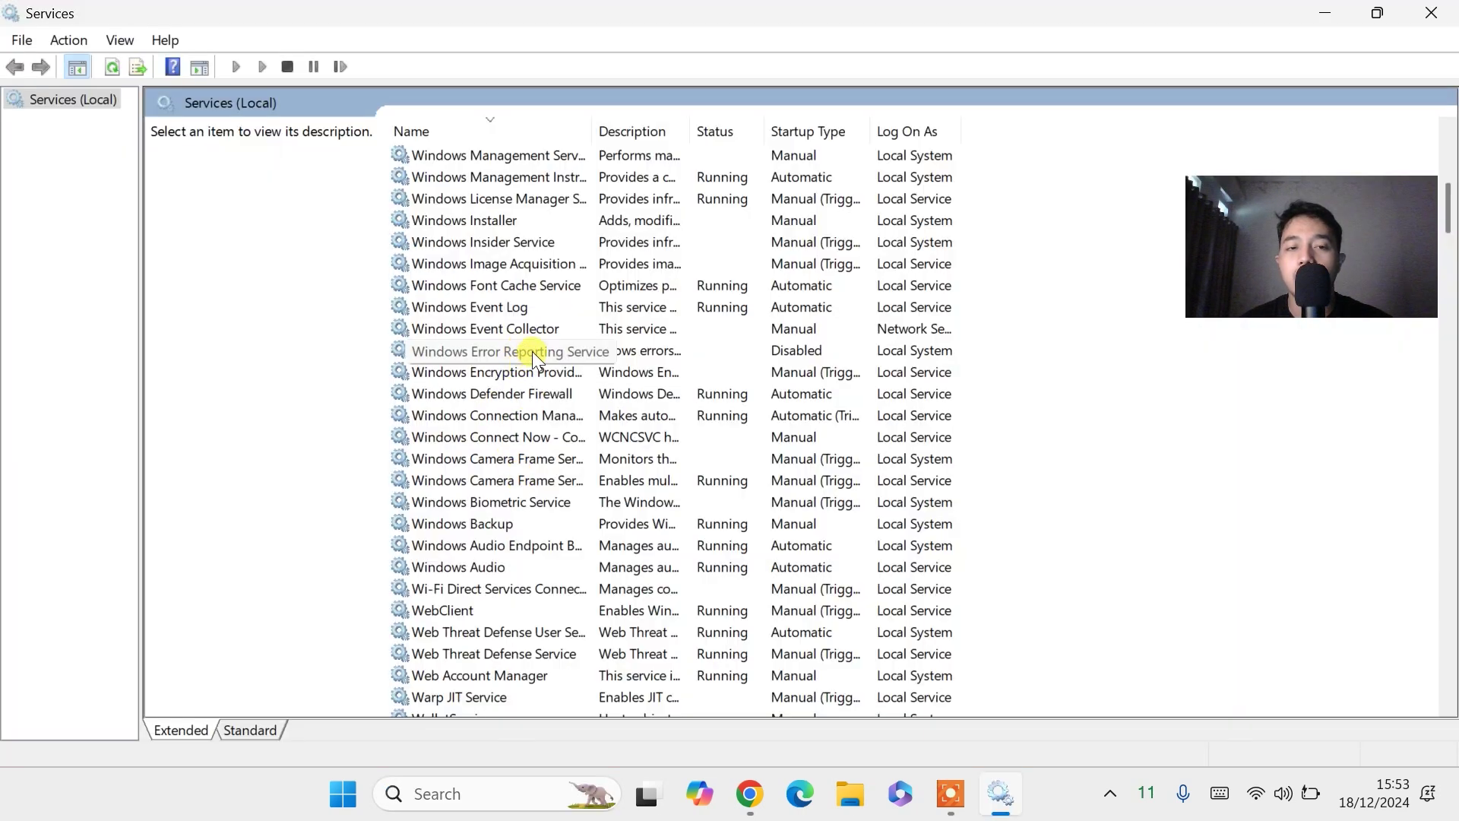
Step: Set the Windows Error Reporting Service's startup type to Disabled, apply it, and close the properties and Services windows
right_click(532, 351)
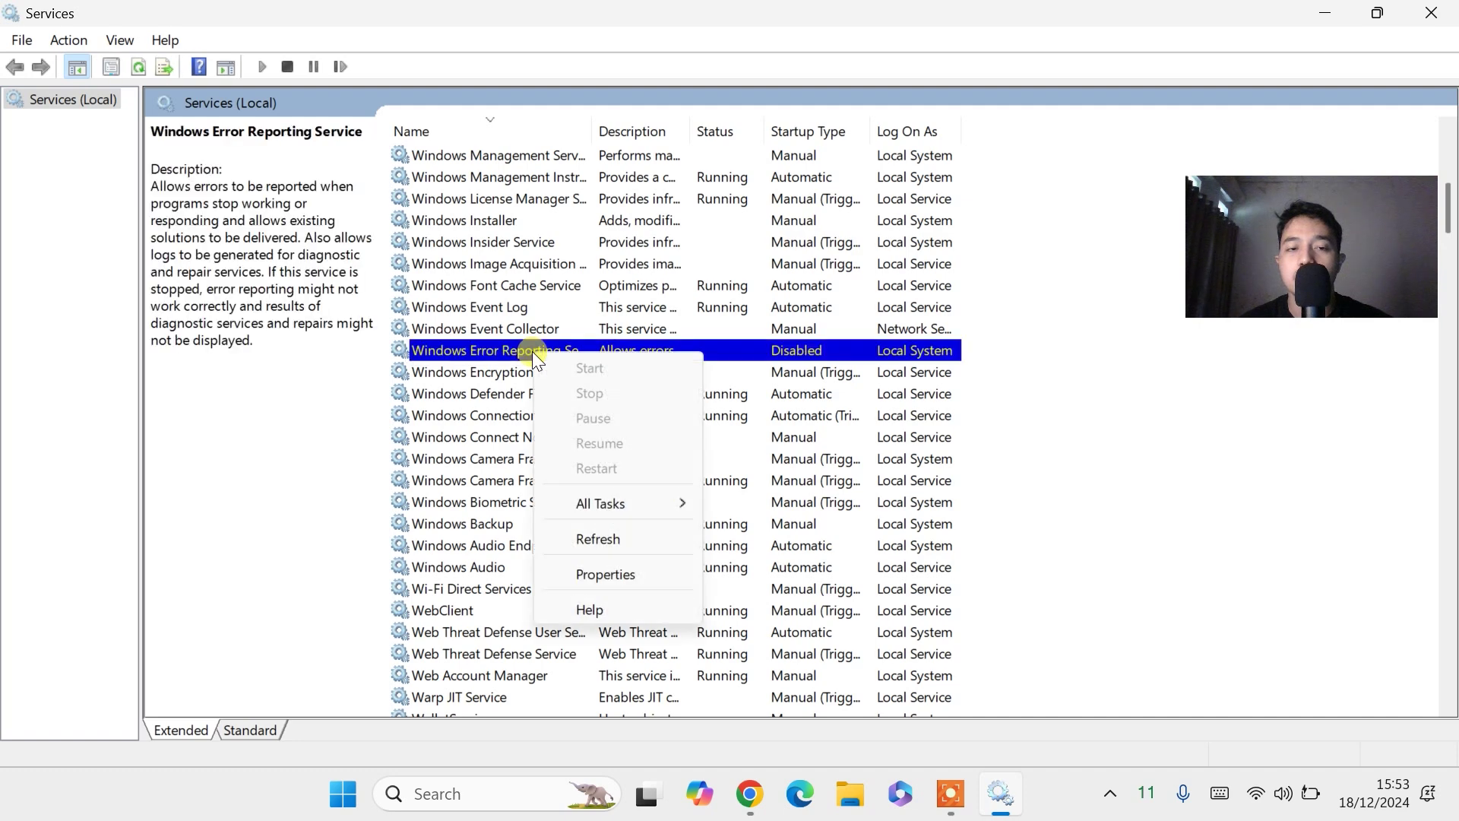
left_click(591, 573)
left_click(725, 364)
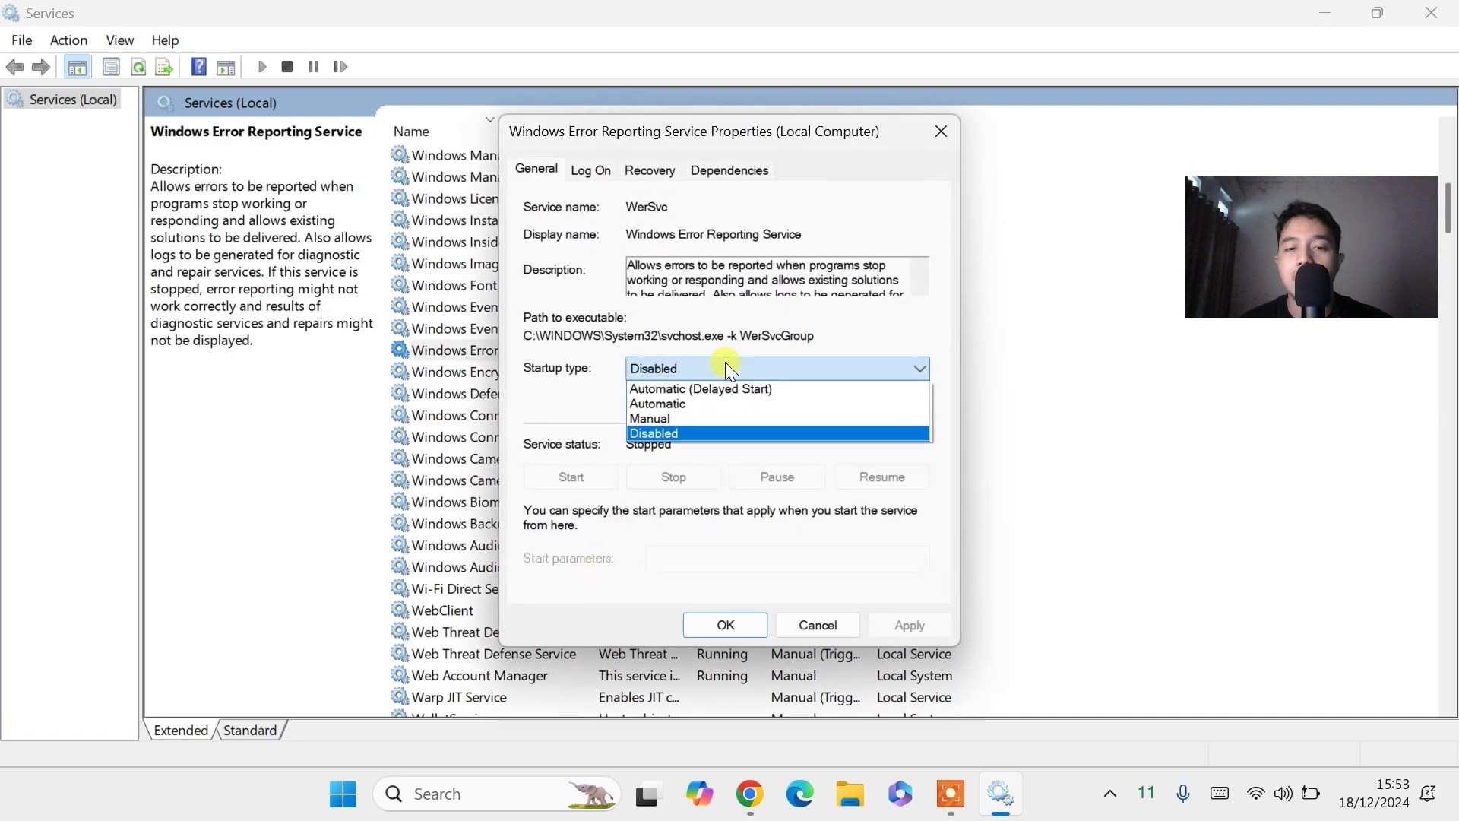
left_click(684, 432)
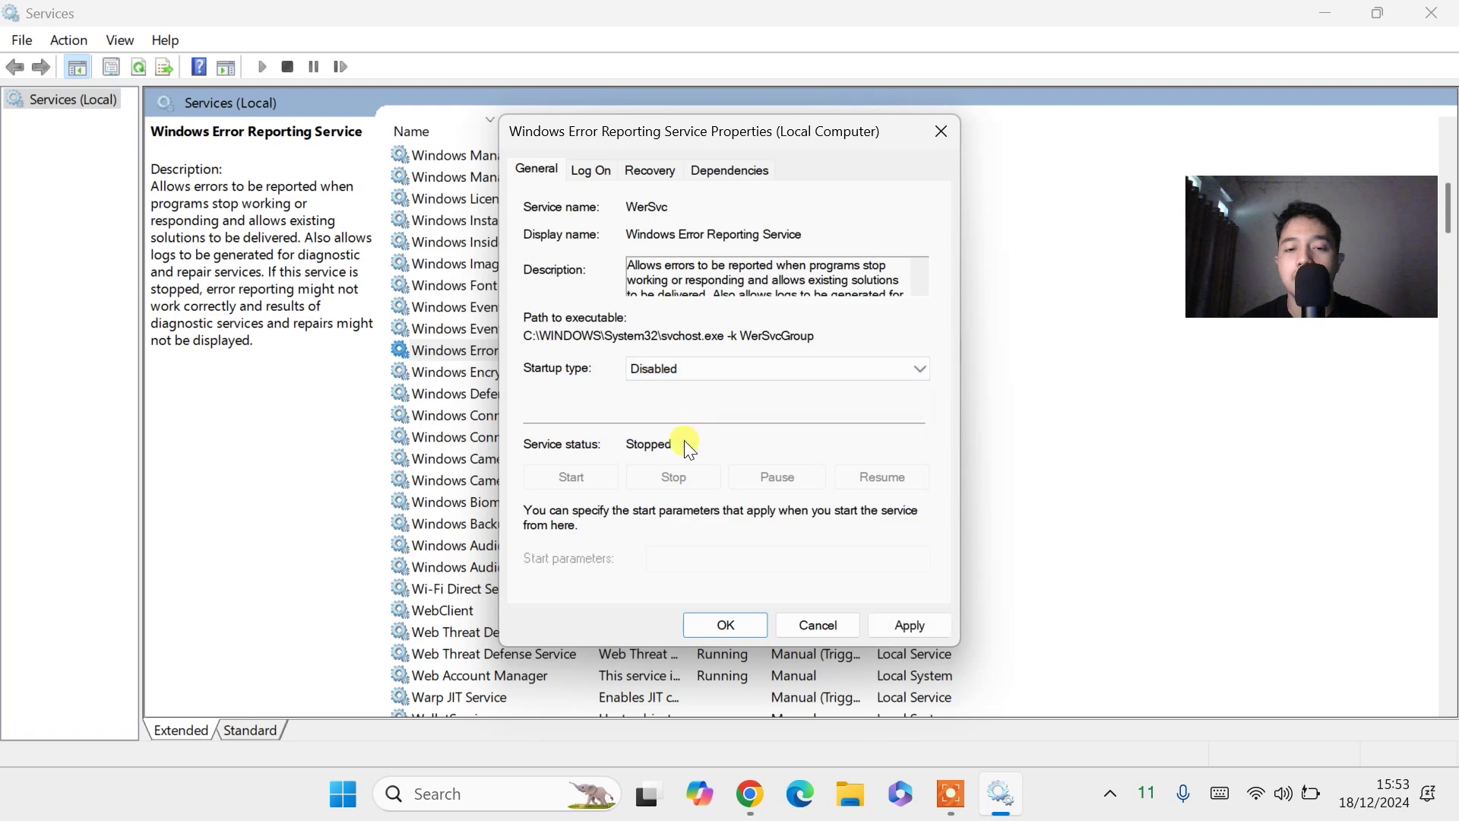
left_click(909, 622)
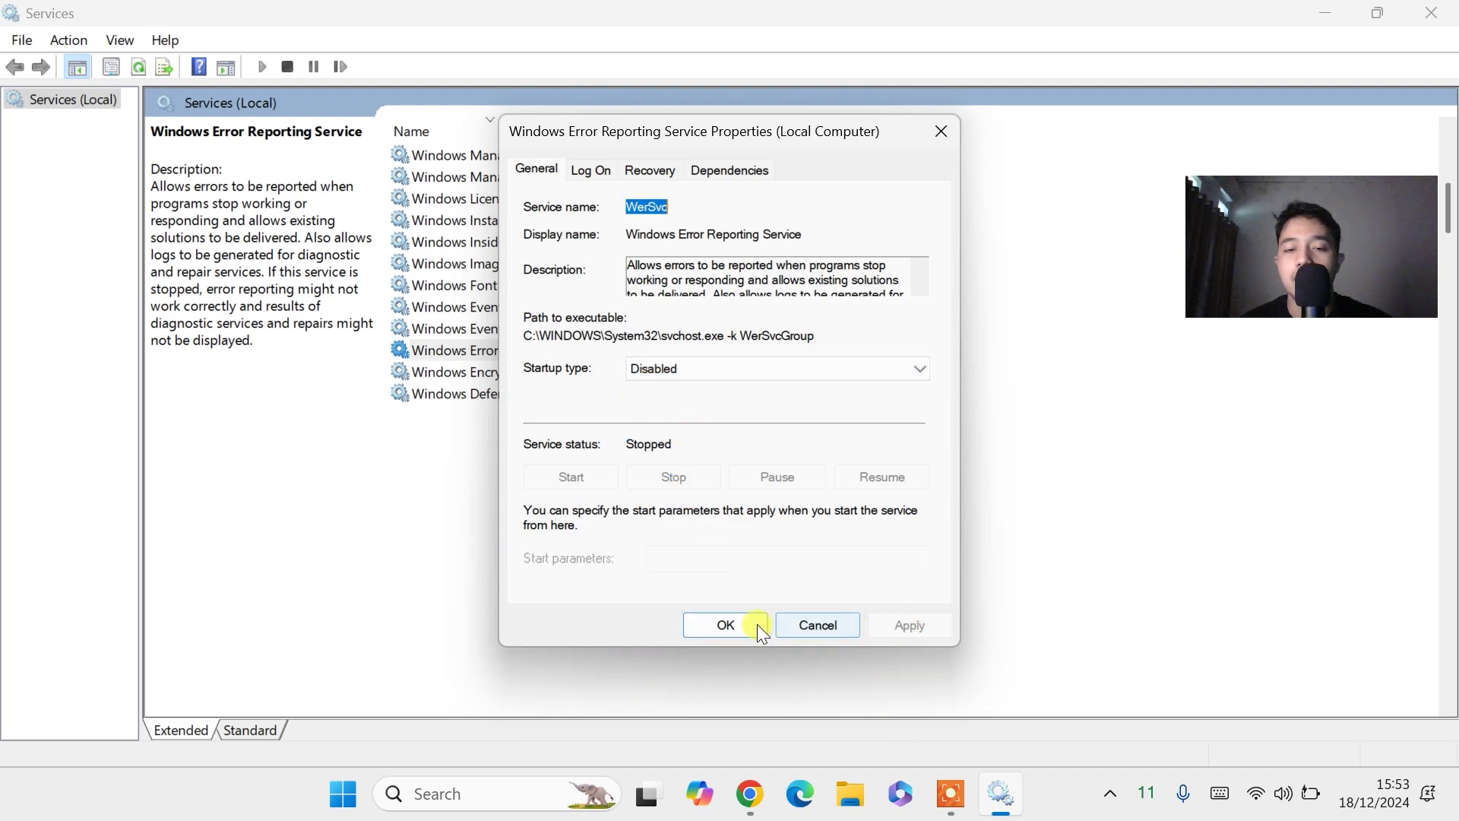
left_click(723, 623)
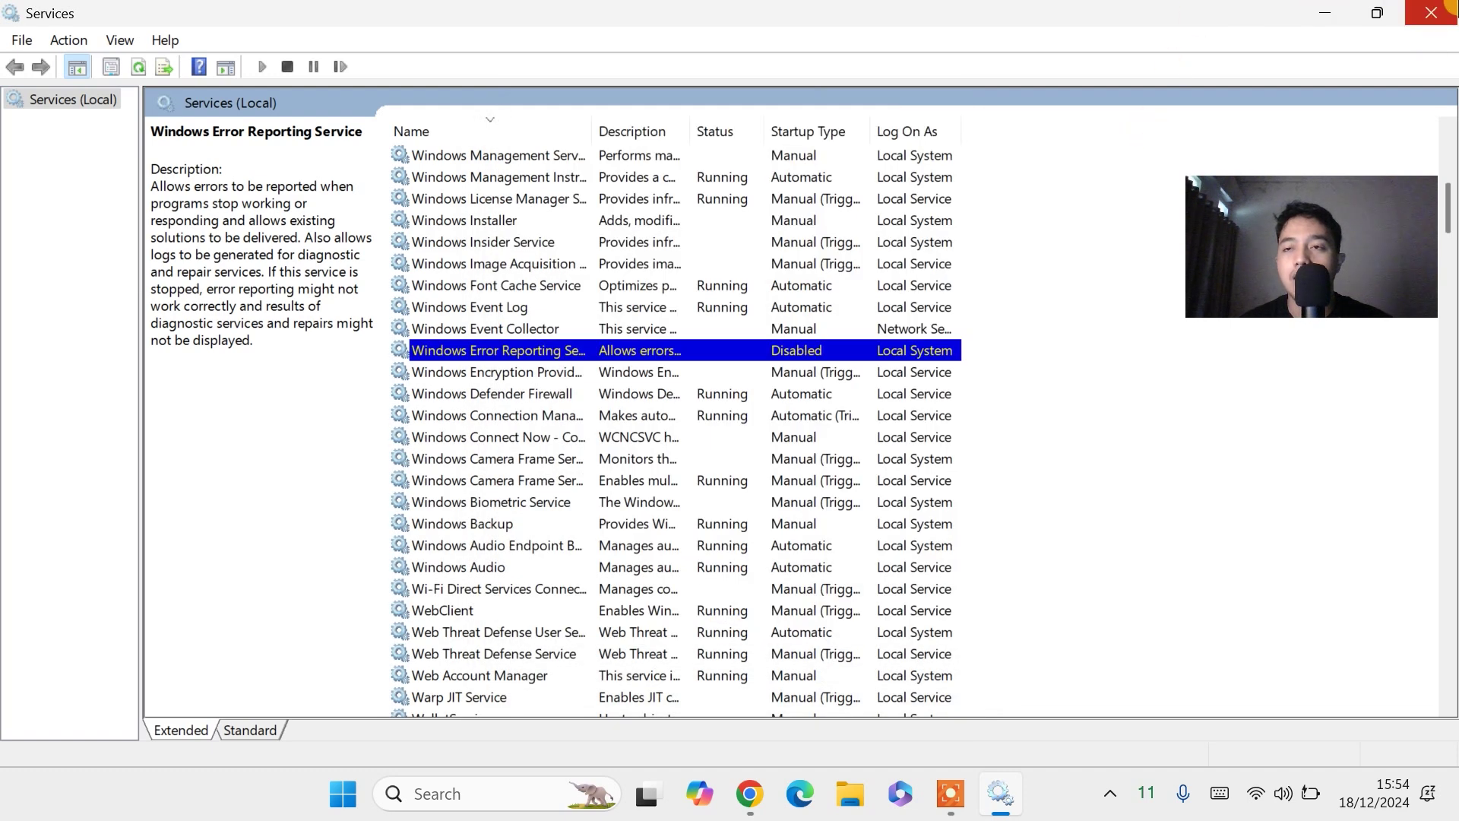
left_click(1450, 9)
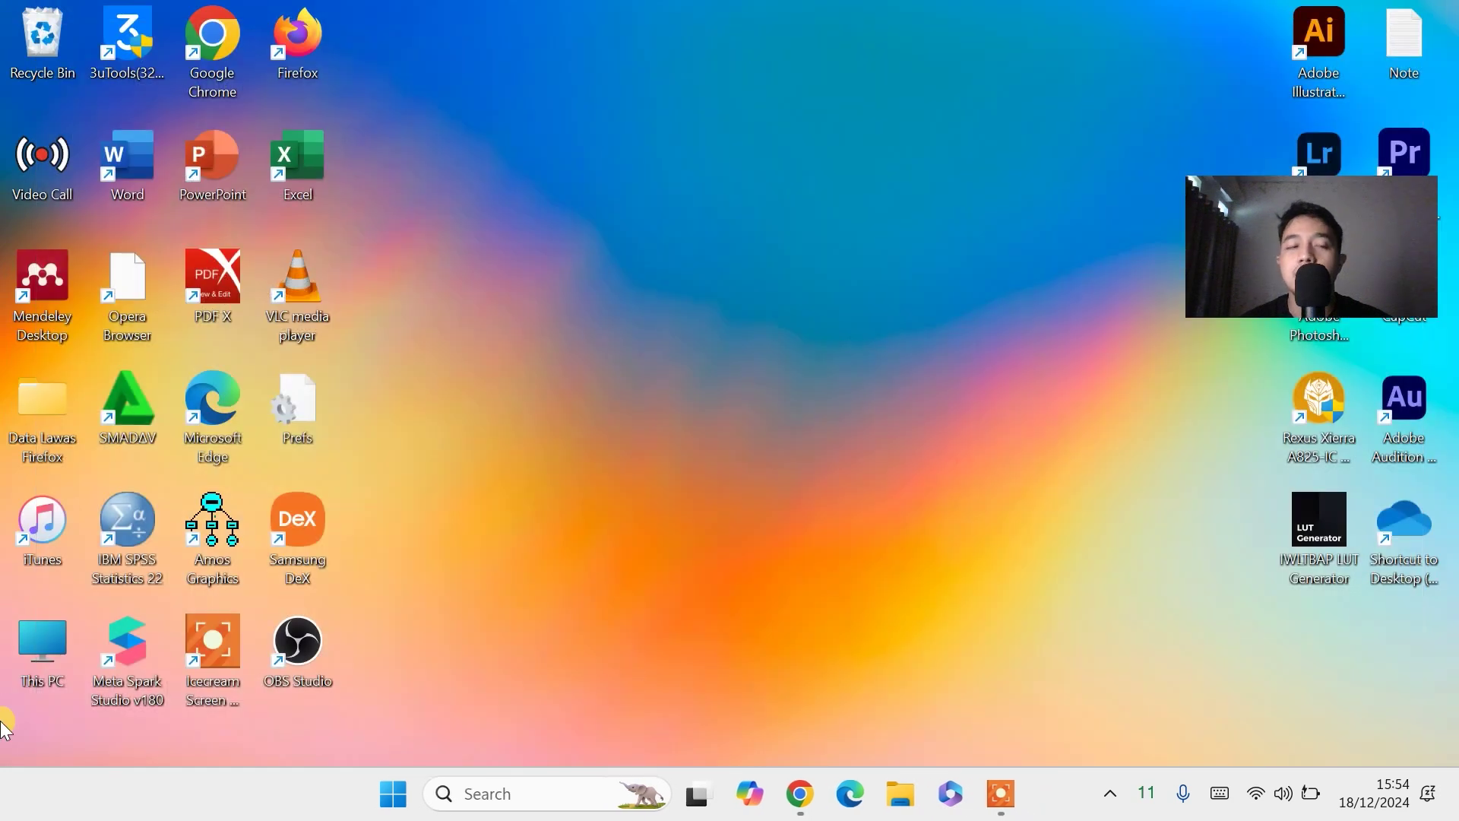